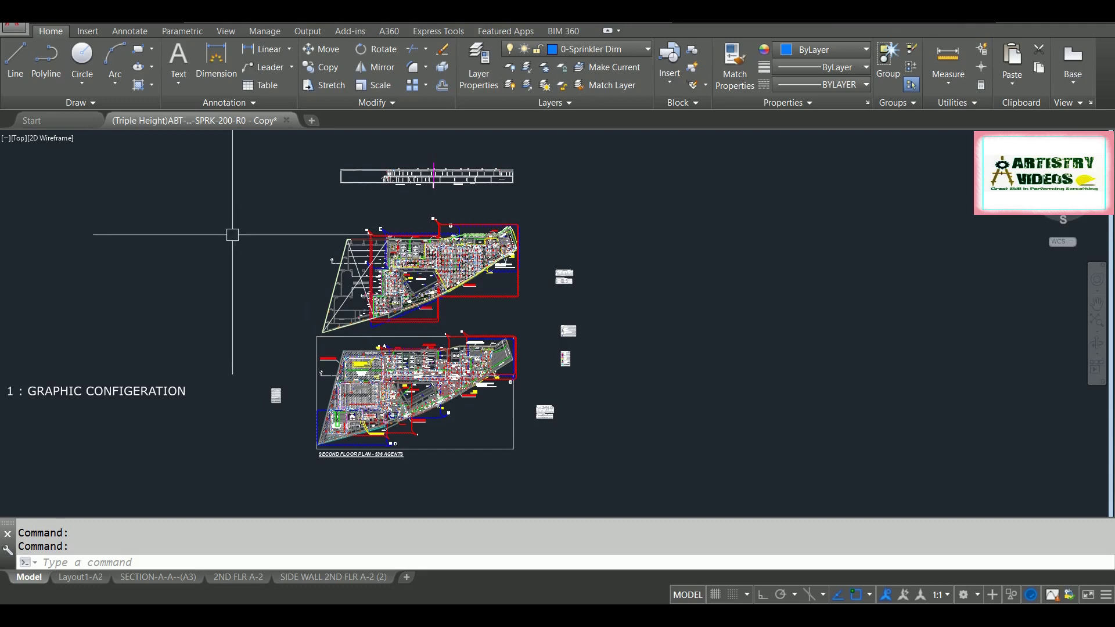
# Run GRAPHICSCONFIG to bring up the Graphics Performance dialog
pyautogui.click(174, 566)
pyautogui.write('GRAp')
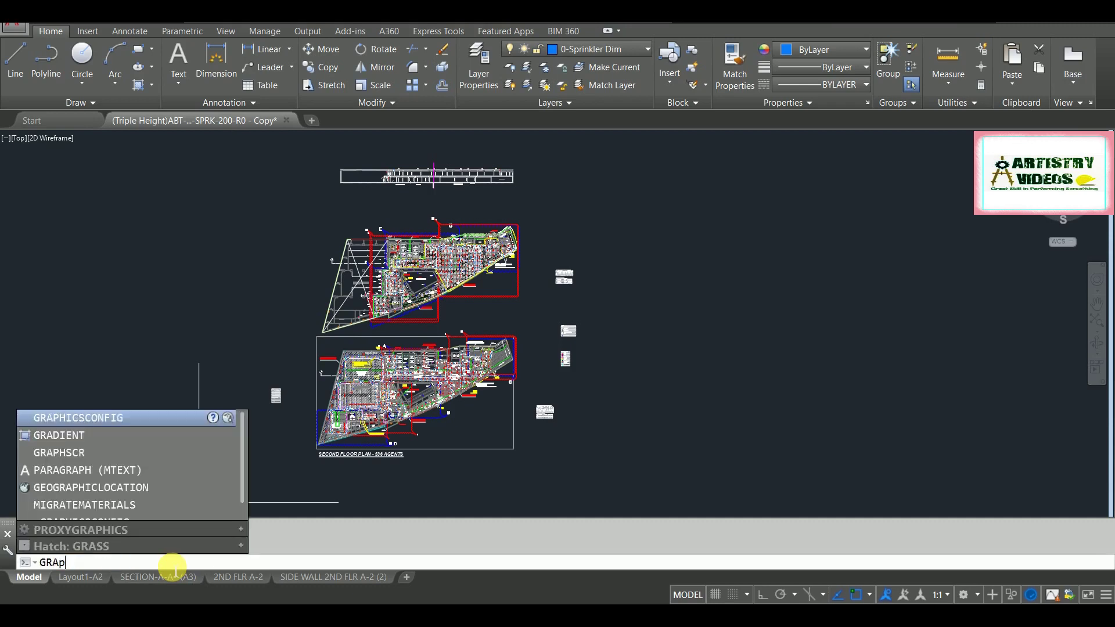
pyautogui.write('HICs')
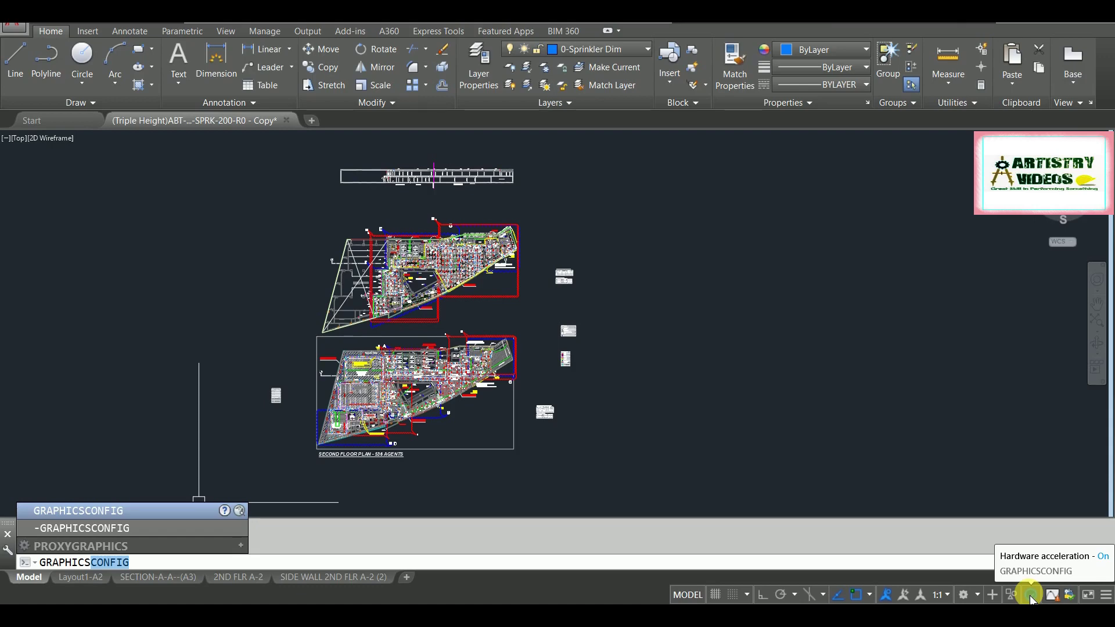
pyautogui.press('Return')
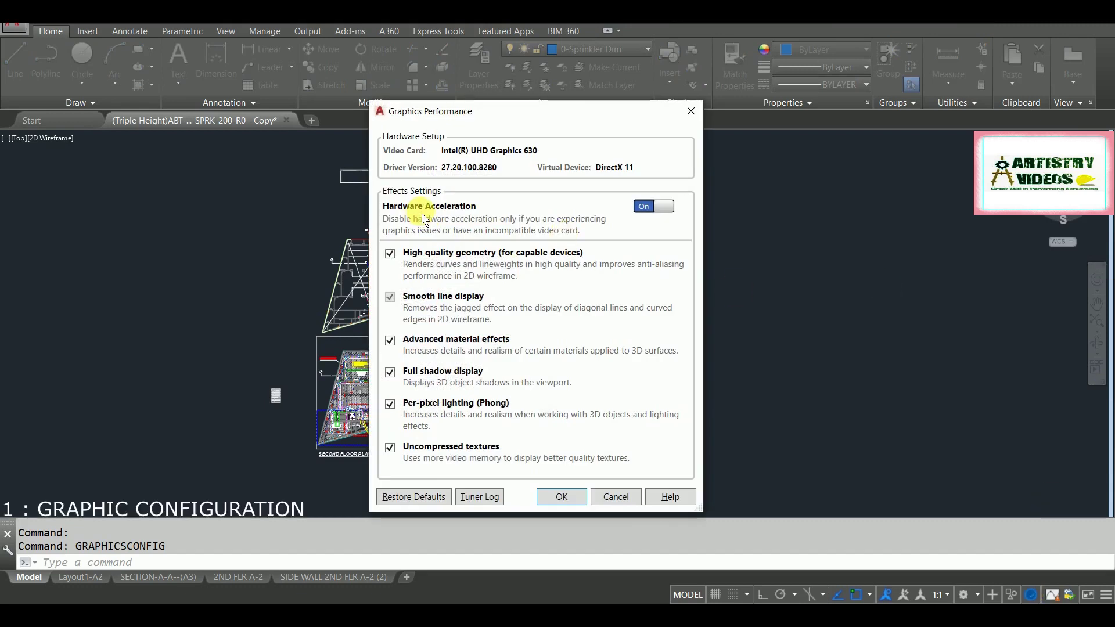
# Turn Hardware Acceleration off and confirm the Graphics Performance dialog with OK
pyautogui.click(640, 210)
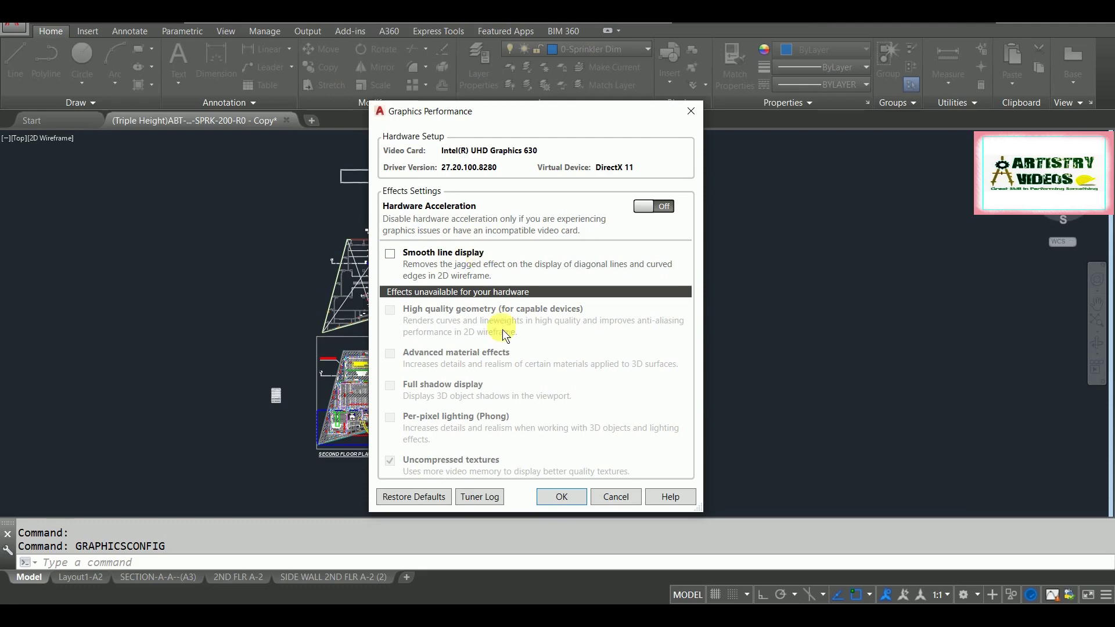
pyautogui.click(560, 493)
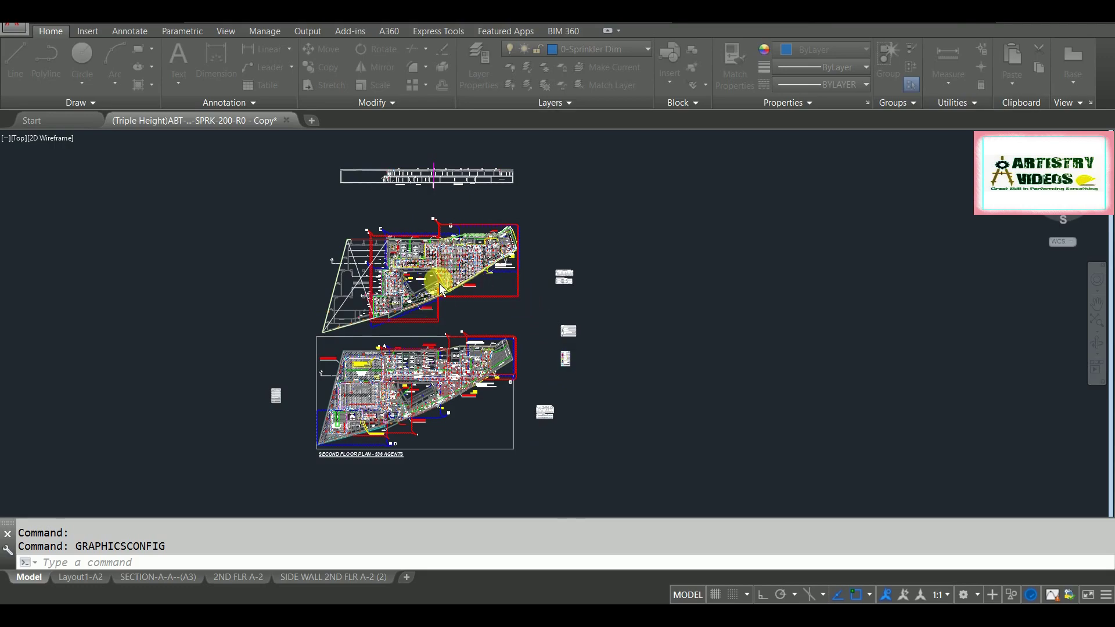
pyautogui.scroll(10, 409, 271)
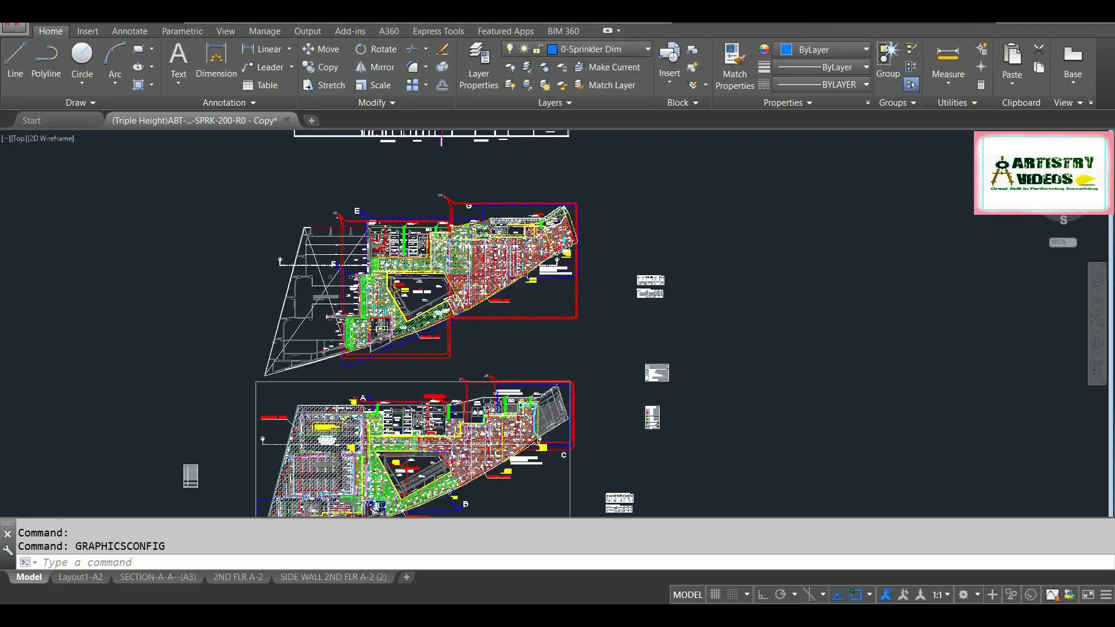
pyautogui.scroll(-5, 588, 294)
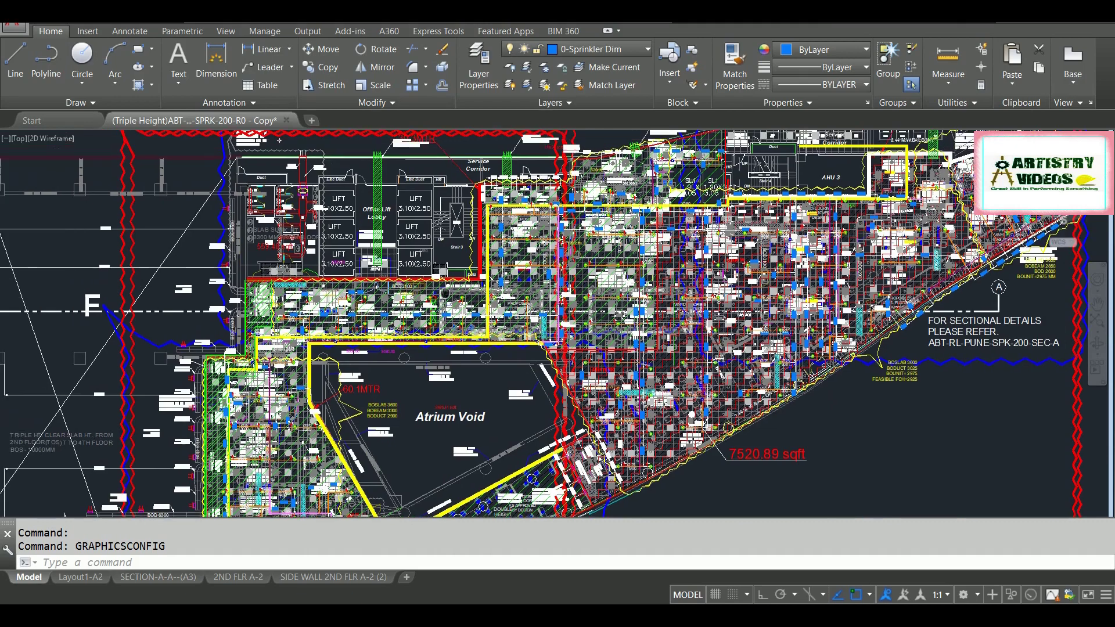
pyautogui.scroll(-4, 418, 197)
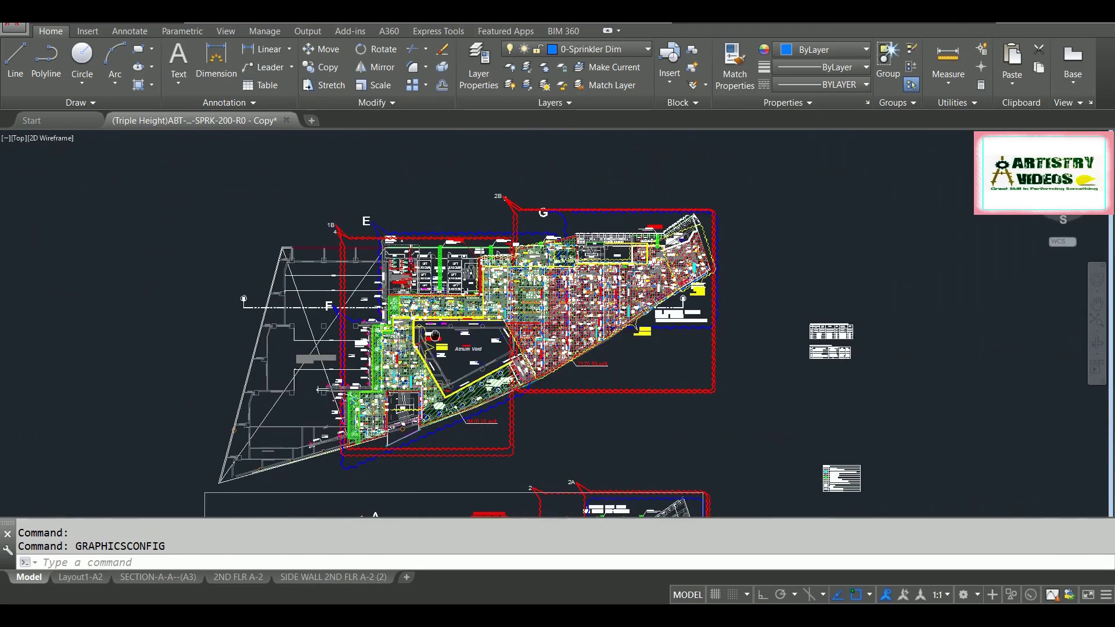
pyautogui.scroll(-2, 468, 139)
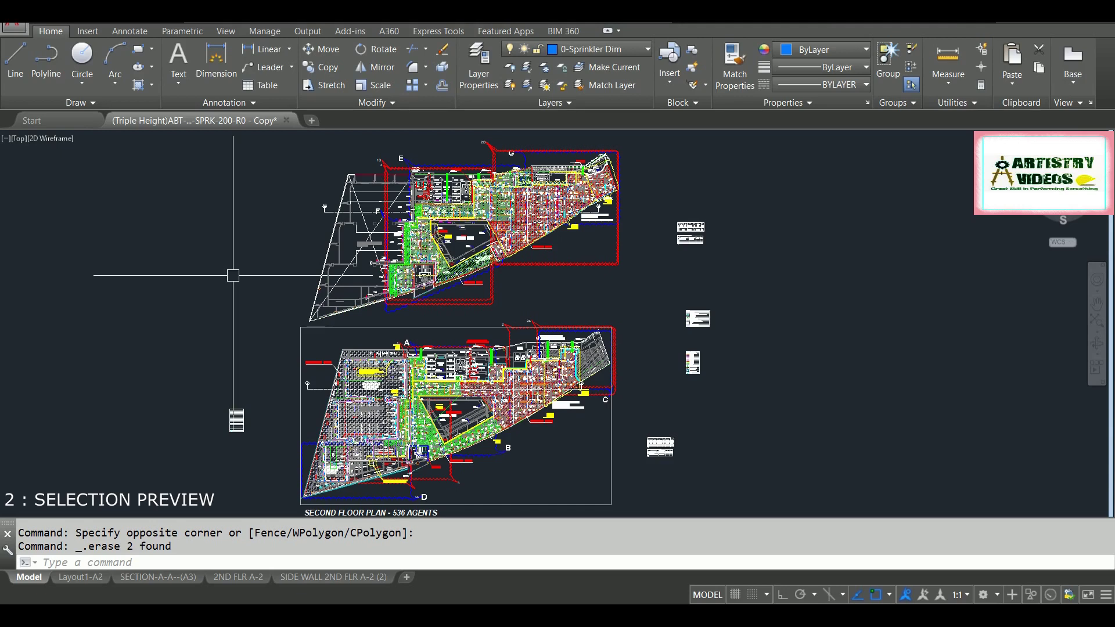
pyautogui.write('sel')
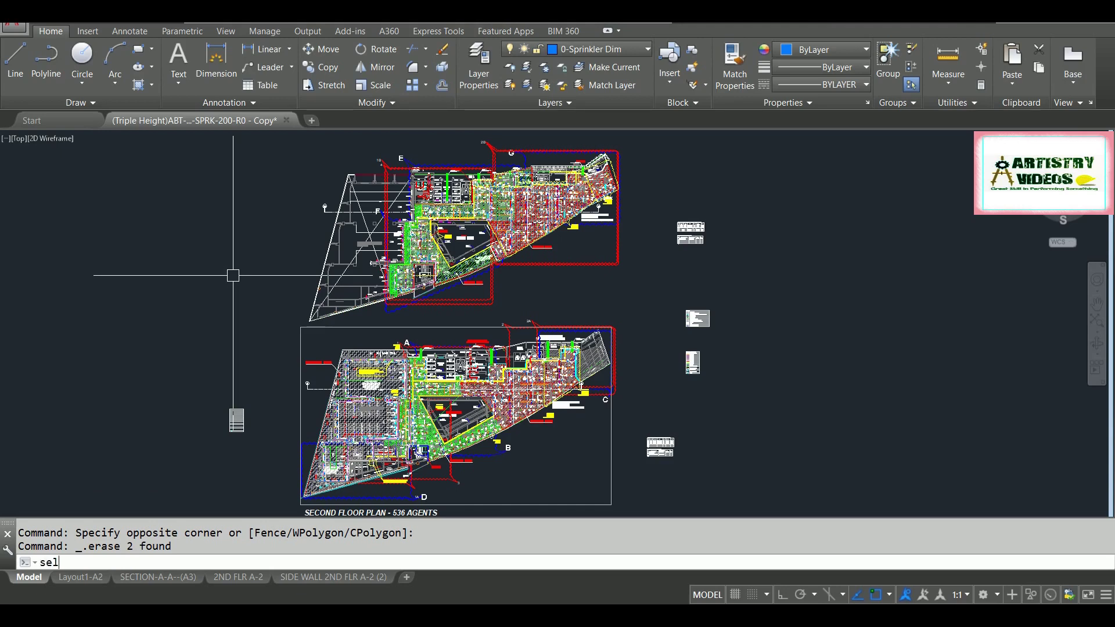
pyautogui.press('Escape')
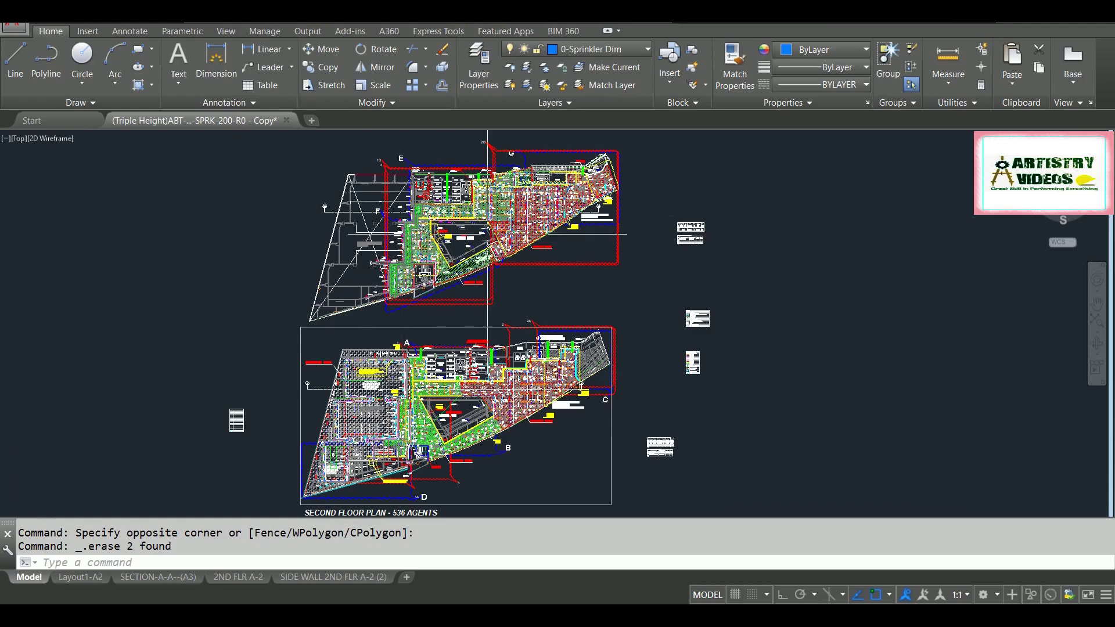
pyautogui.scroll(8, 481, 212)
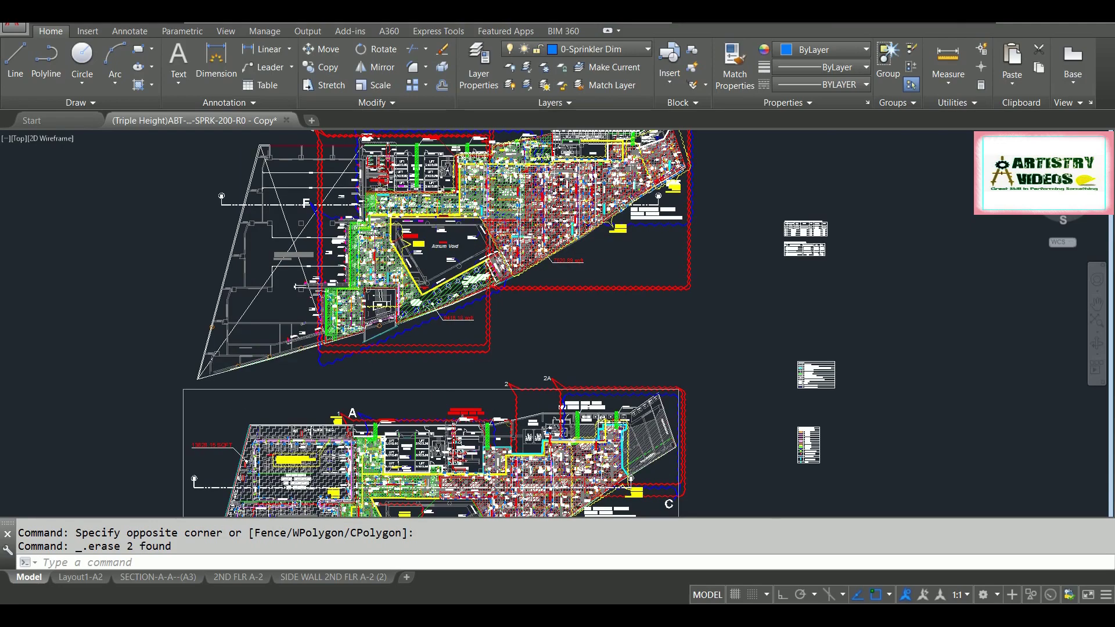
pyautogui.moveTo(481, 255); pyautogui.dragTo(479, 342, button='middle')
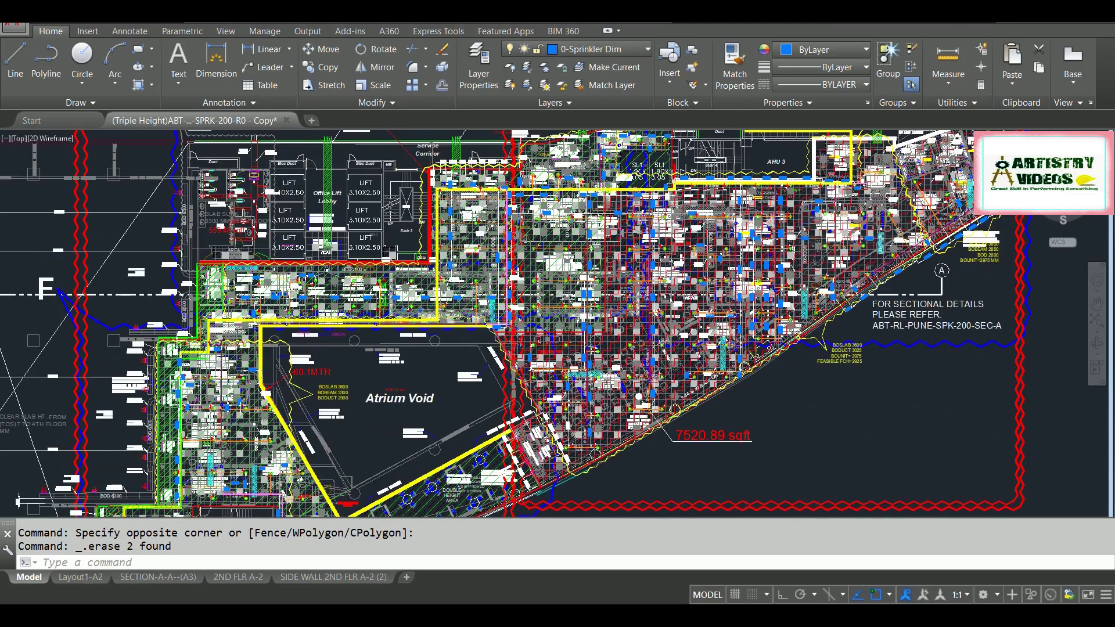
pyautogui.scroll(10, 480, 251)
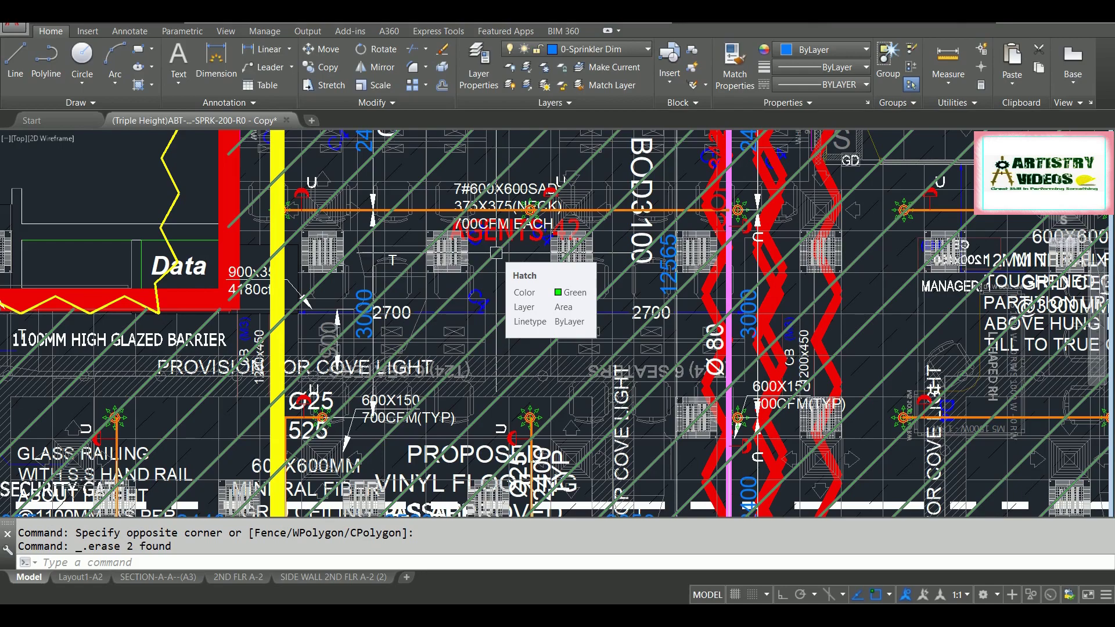
pyautogui.scroll(-6, 496, 253)
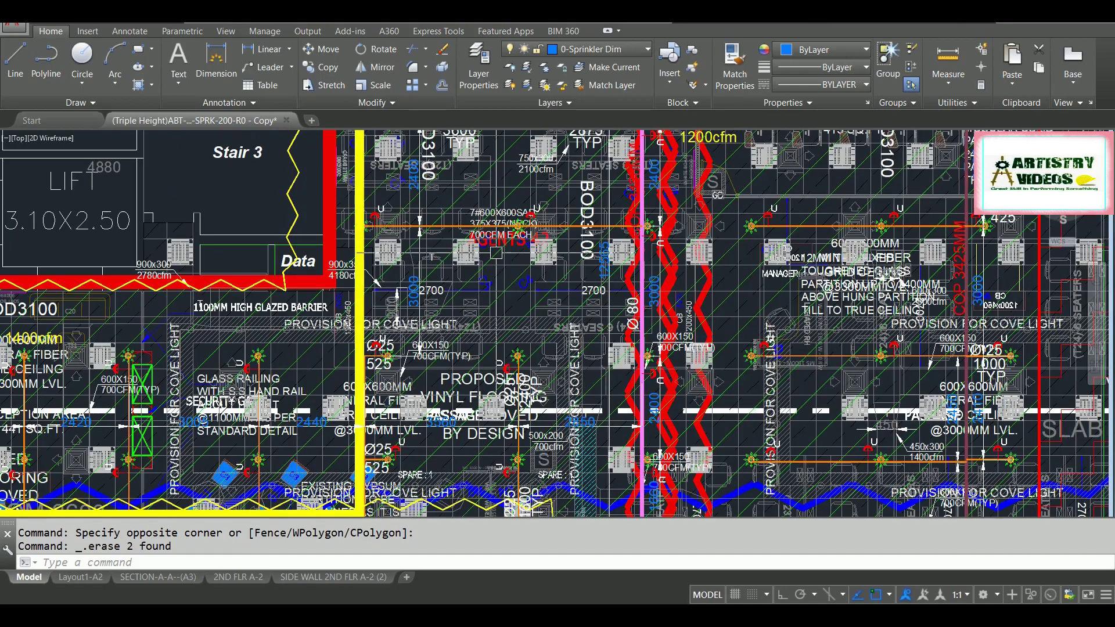
pyautogui.scroll(2, 496, 253)
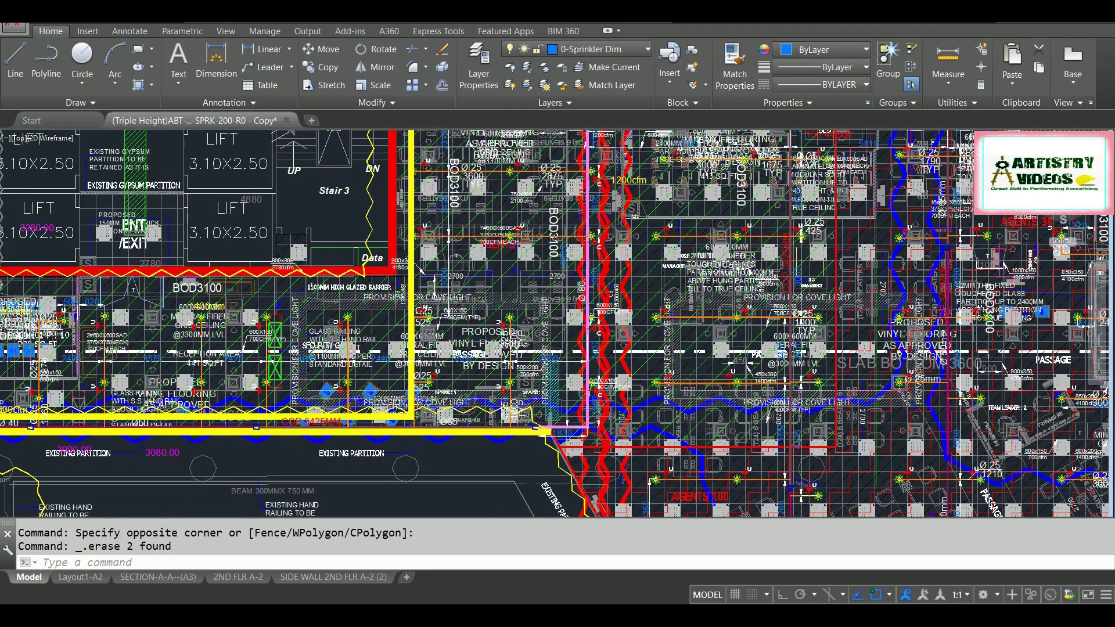
pyautogui.scroll(-3, 496, 244)
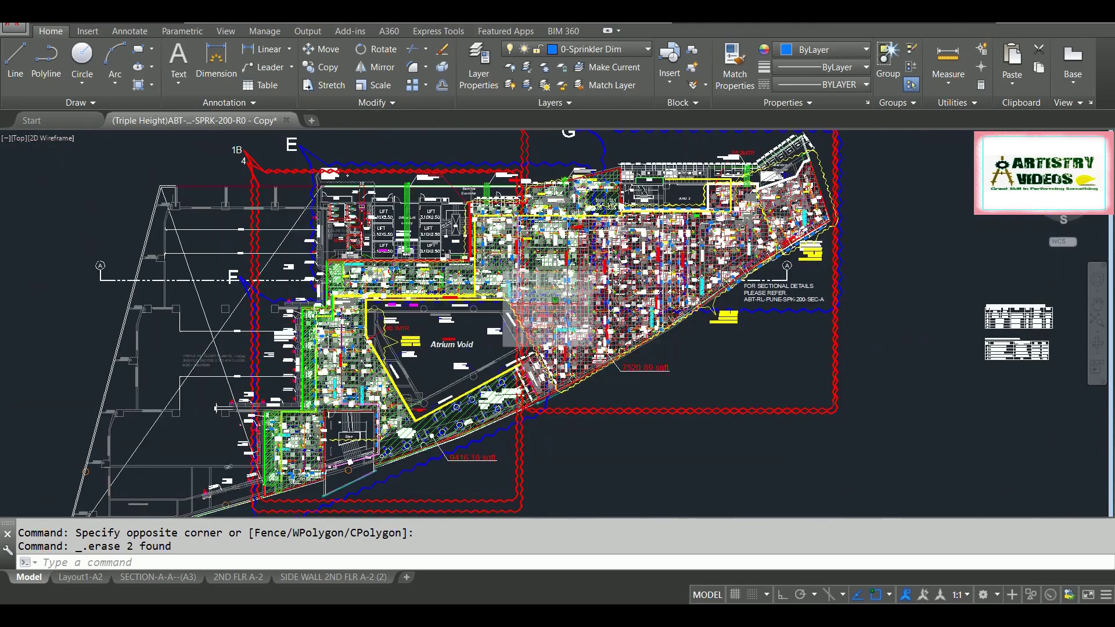
pyautogui.scroll(-3, 147, 339)
pyautogui.moveTo(147, 339); pyautogui.dragTo(261, 268, button='middle')
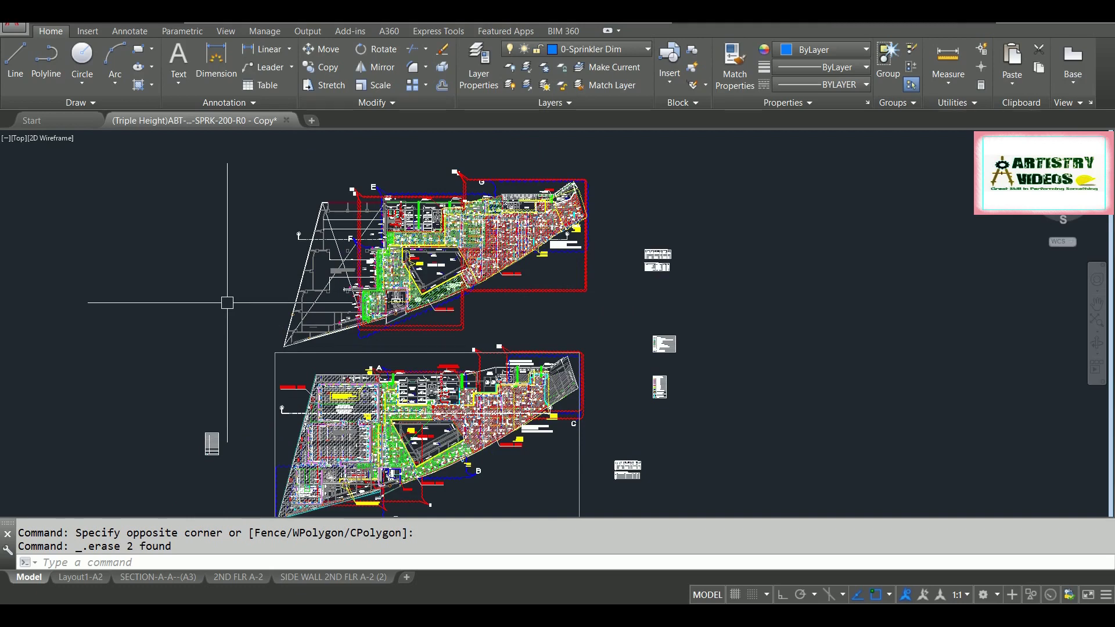
# Set the SELECTIONPREVIEW system variable to 0, disabling selection preview
pyautogui.write('se')
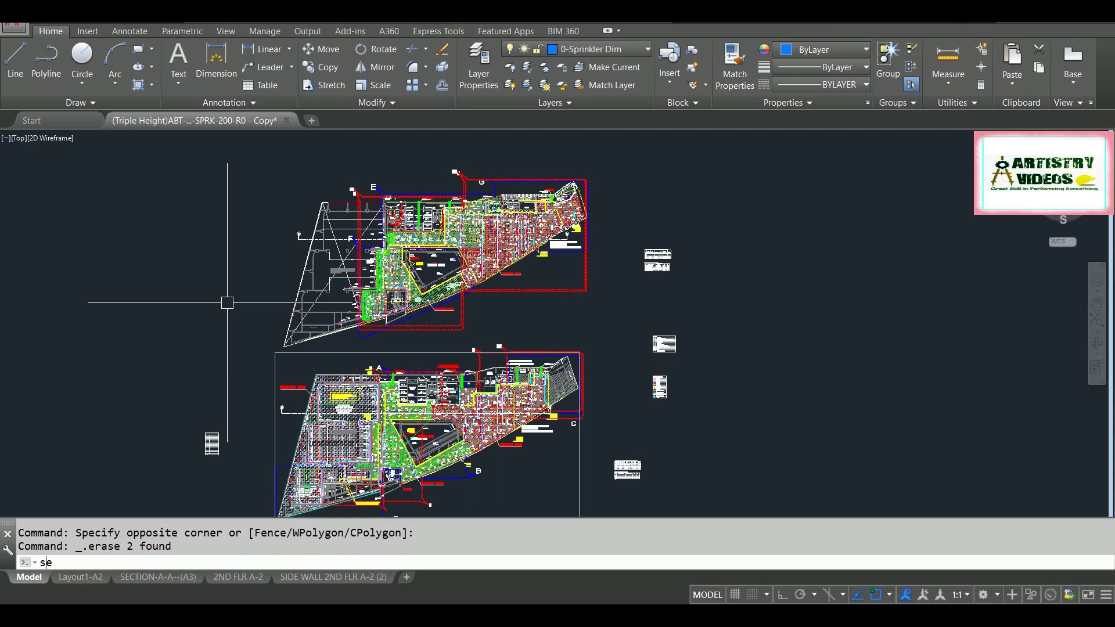
pyautogui.write('lECTIonpre')
pyautogui.press('Return')
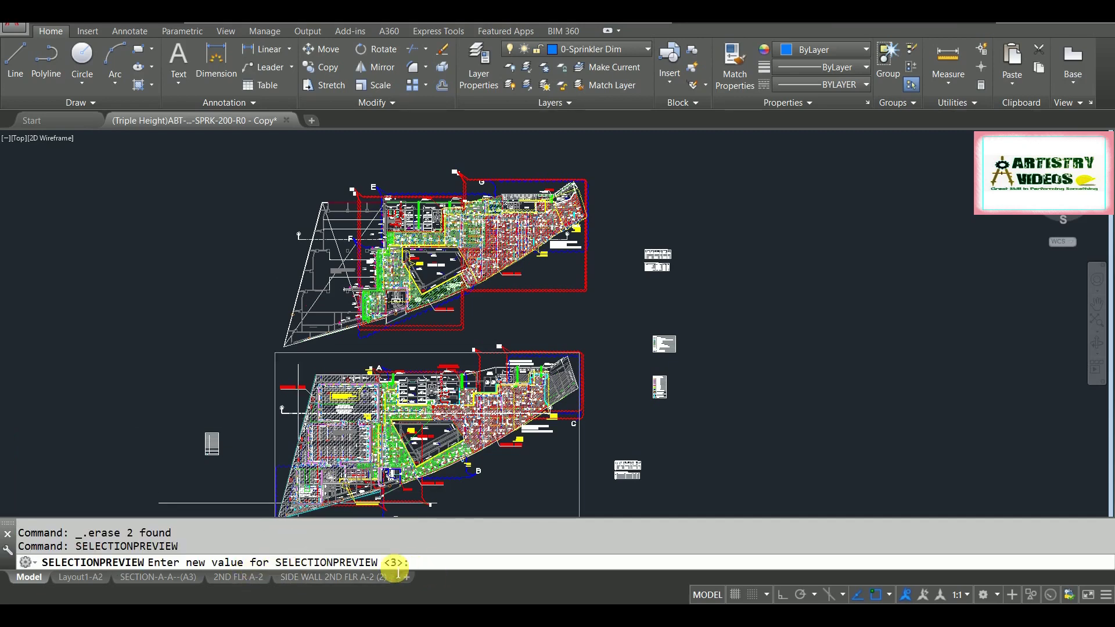
pyautogui.write('0')
pyautogui.press('Return')
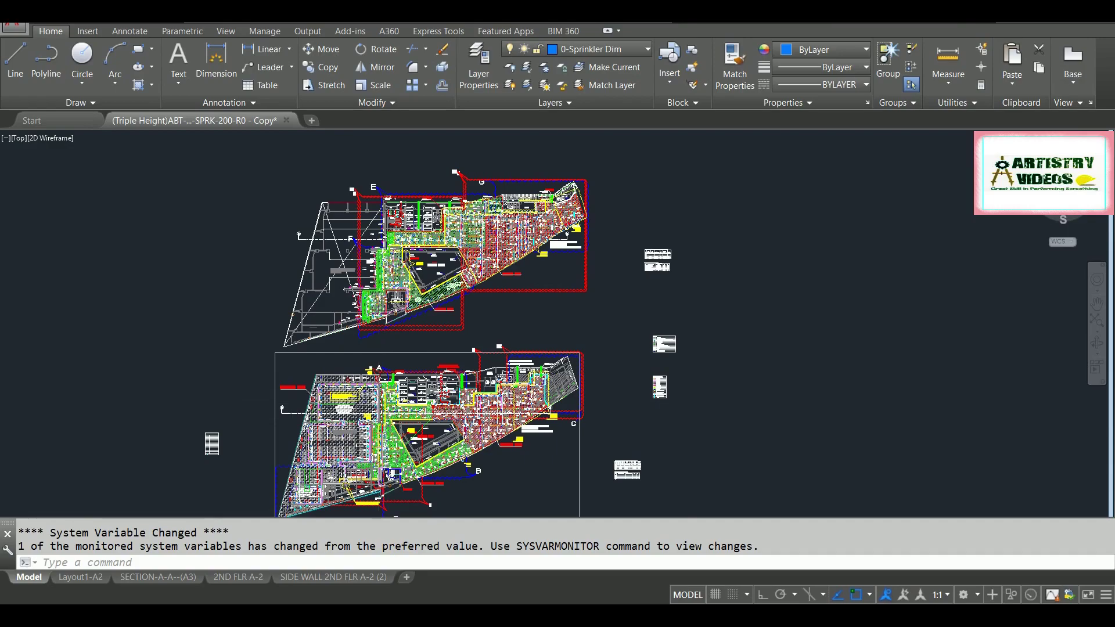
pyautogui.scroll(7, 383, 419)
pyautogui.scroll(6, 255, 263)
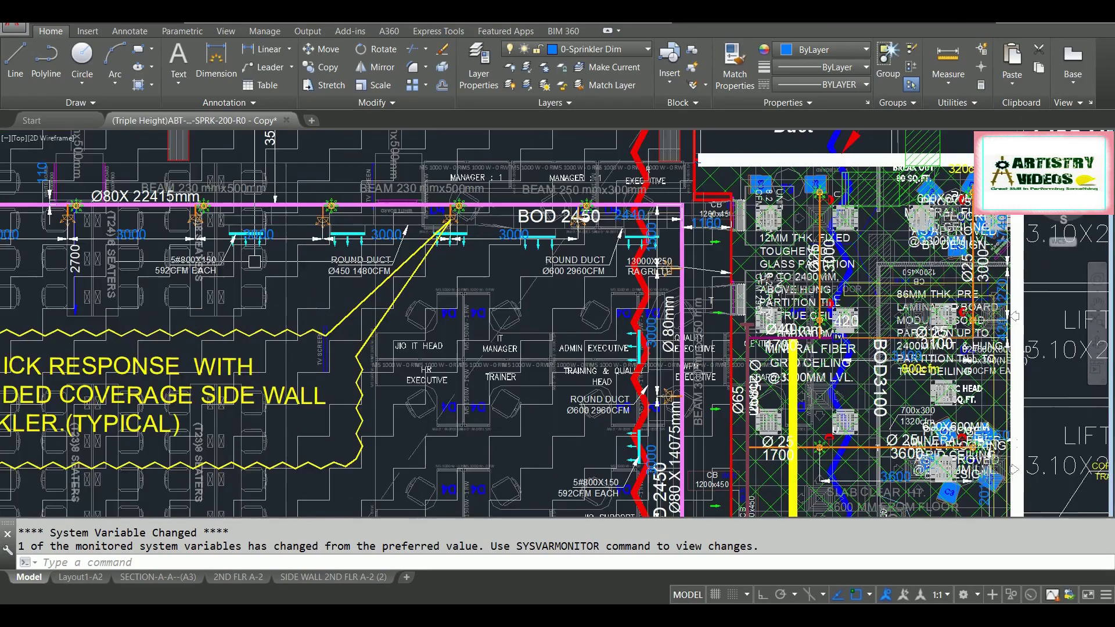
pyautogui.scroll(2, 255, 261)
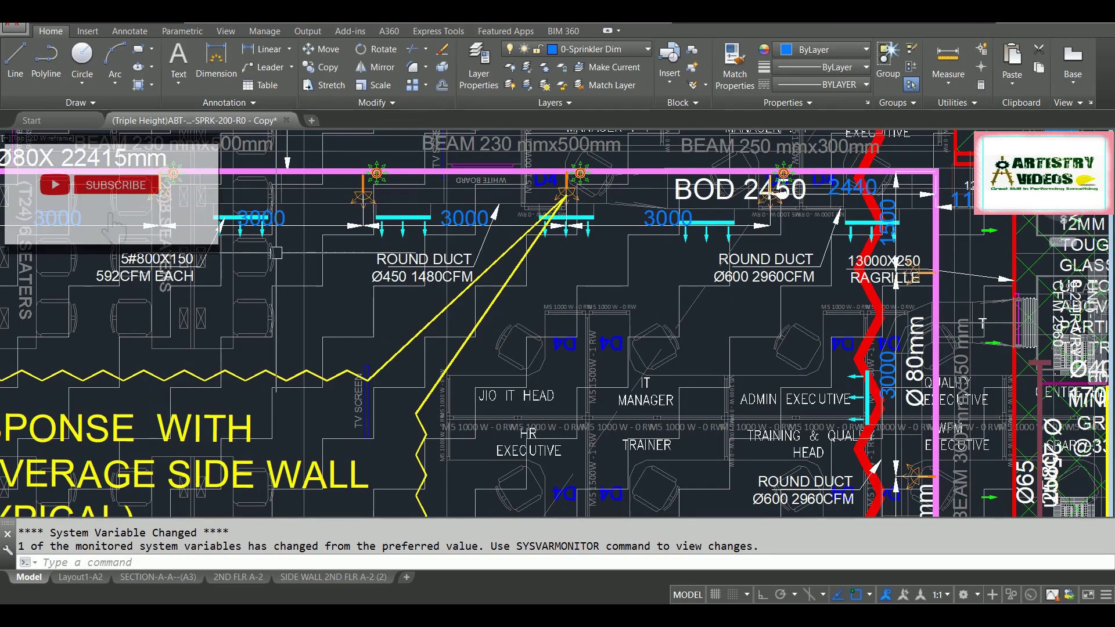
pyautogui.press('Escape')
pyautogui.press('Escape')
pyautogui.scroll(-2, 277, 253)
pyautogui.scroll(-8, 291, 290)
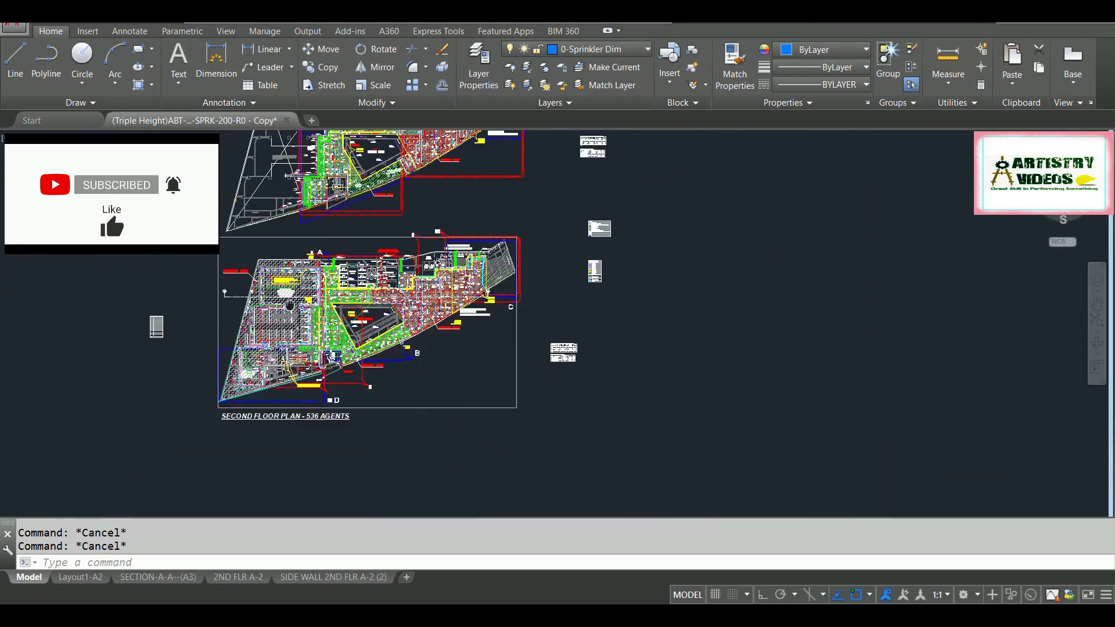
pyautogui.moveTo(366, 322); pyautogui.dragTo(422, 398, button='middle')
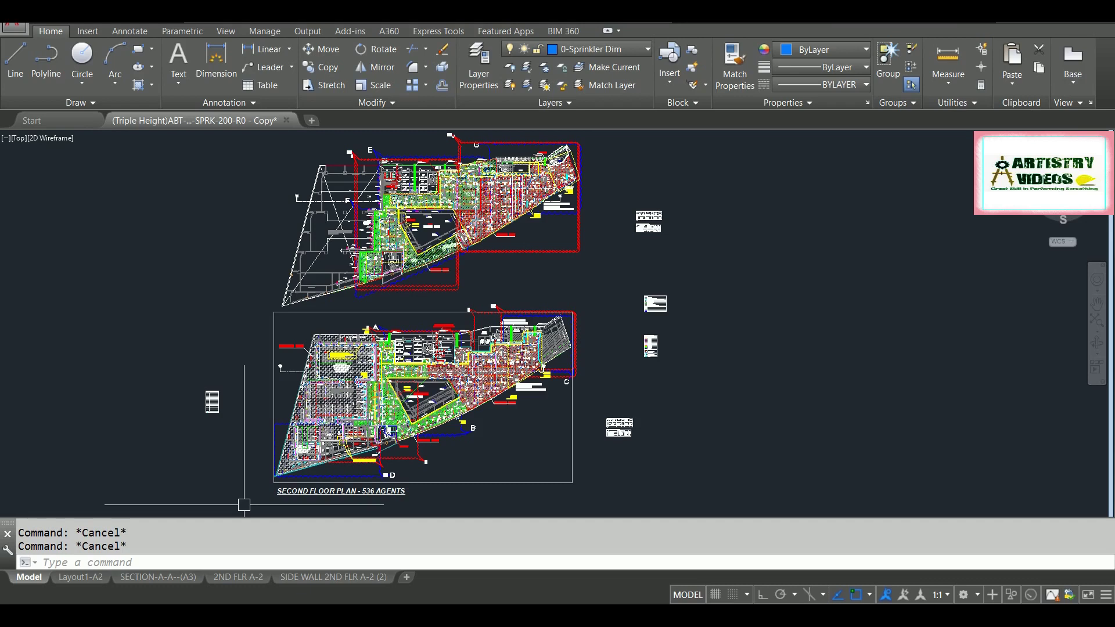
# Run OVERKILL on all 21656 objects with default settings, deleting 1535 overlapping objects
pyautogui.write('o')
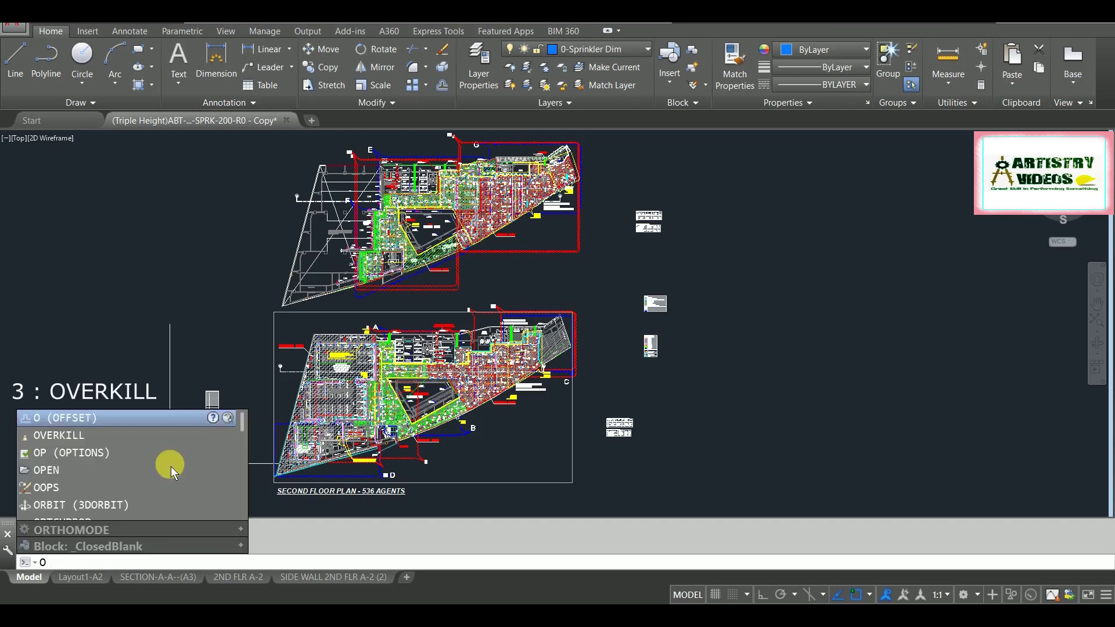
pyautogui.write('verkill')
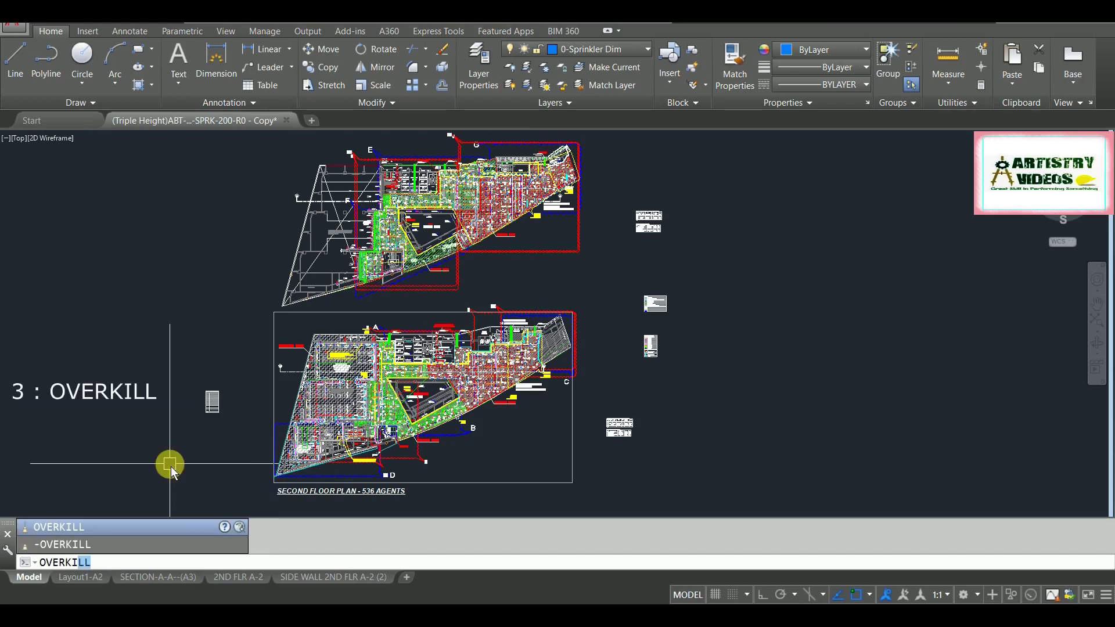
pyautogui.press('Return')
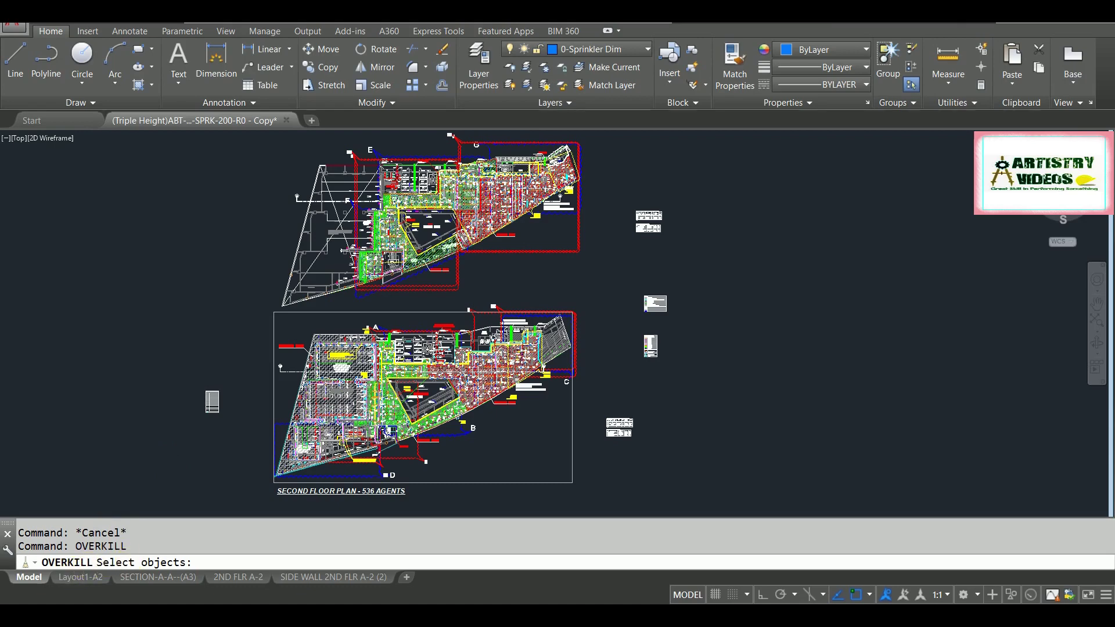
pyautogui.scroll(-2, 422, 382)
pyautogui.click(660, 148)
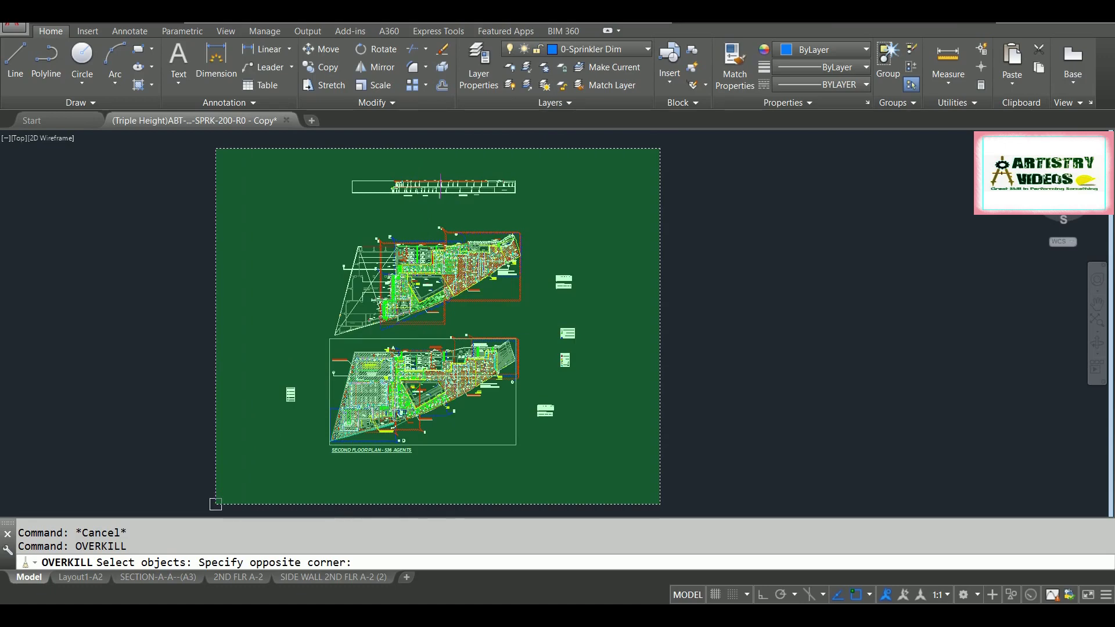
pyautogui.click(215, 504)
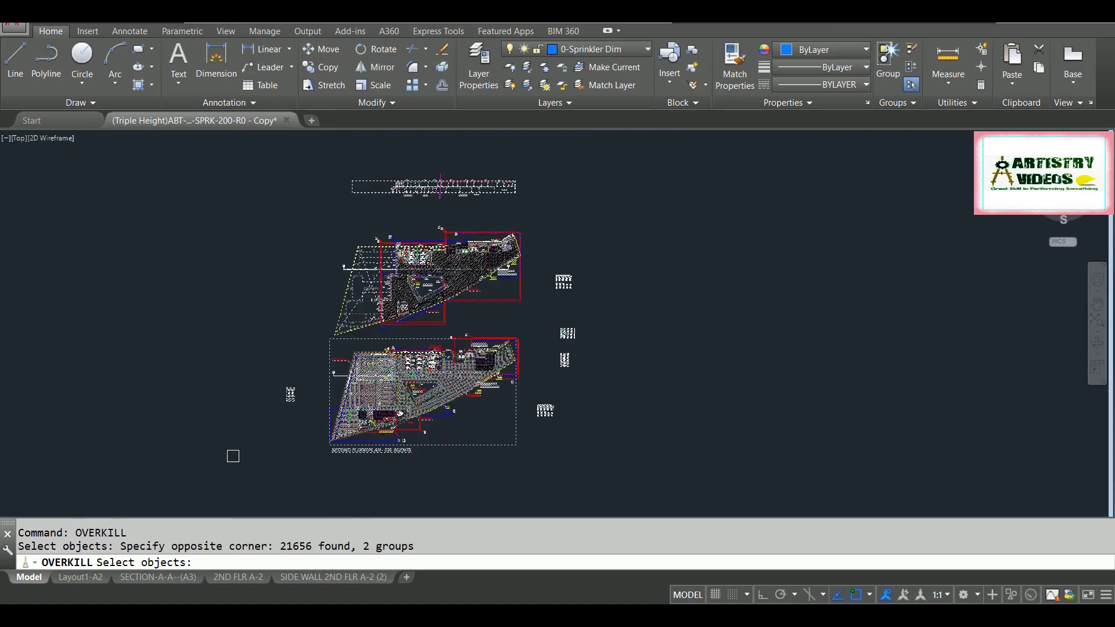
pyautogui.press('Return')
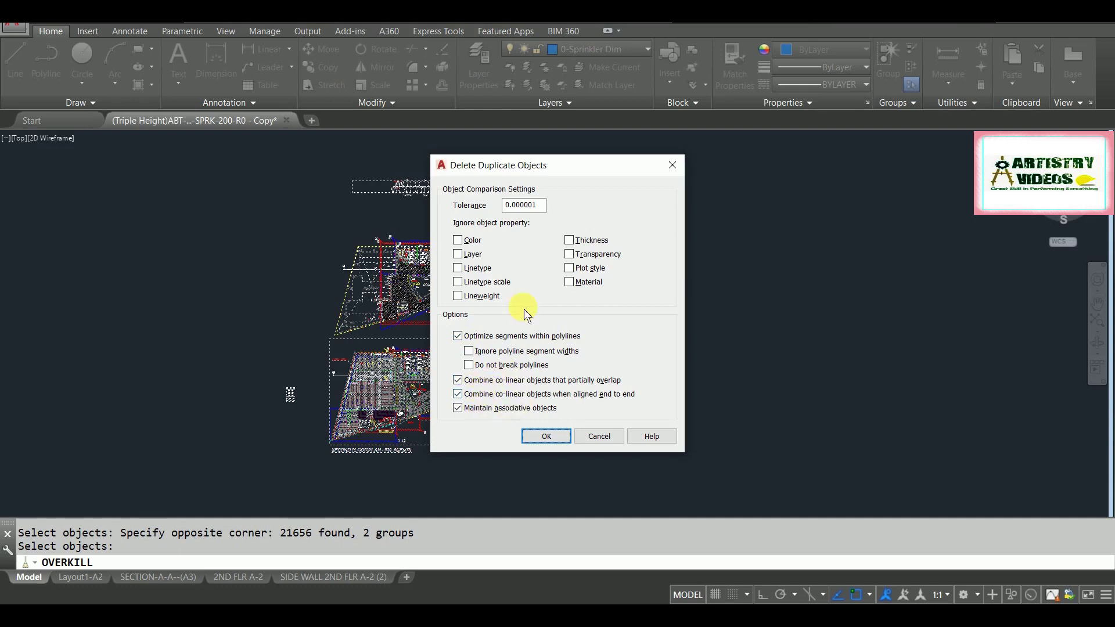
pyautogui.click(547, 436)
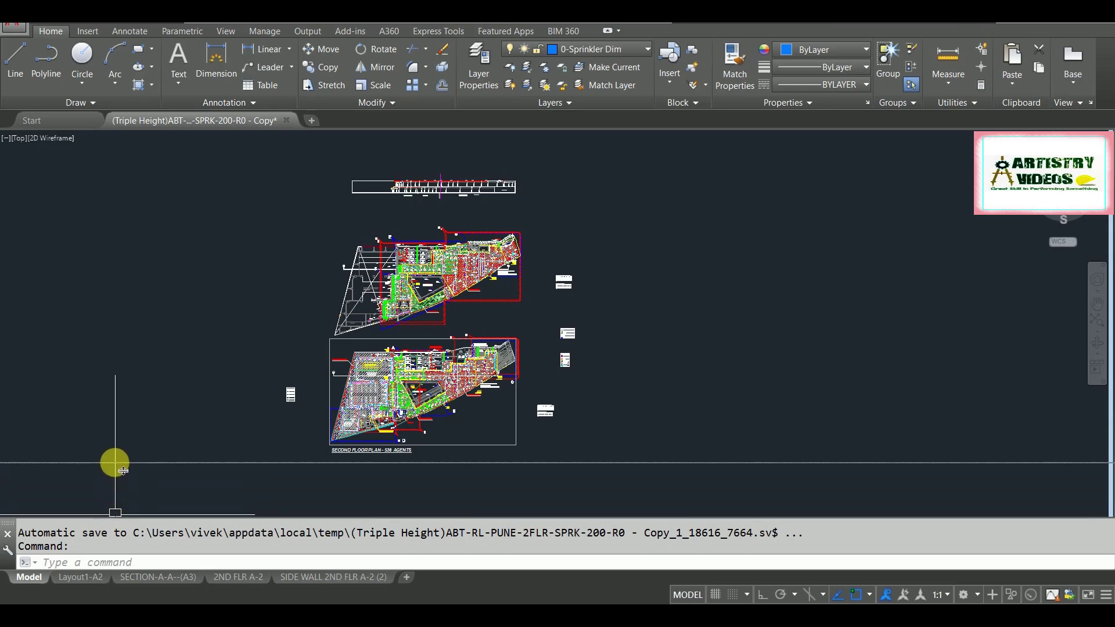
pyautogui.press('F2')
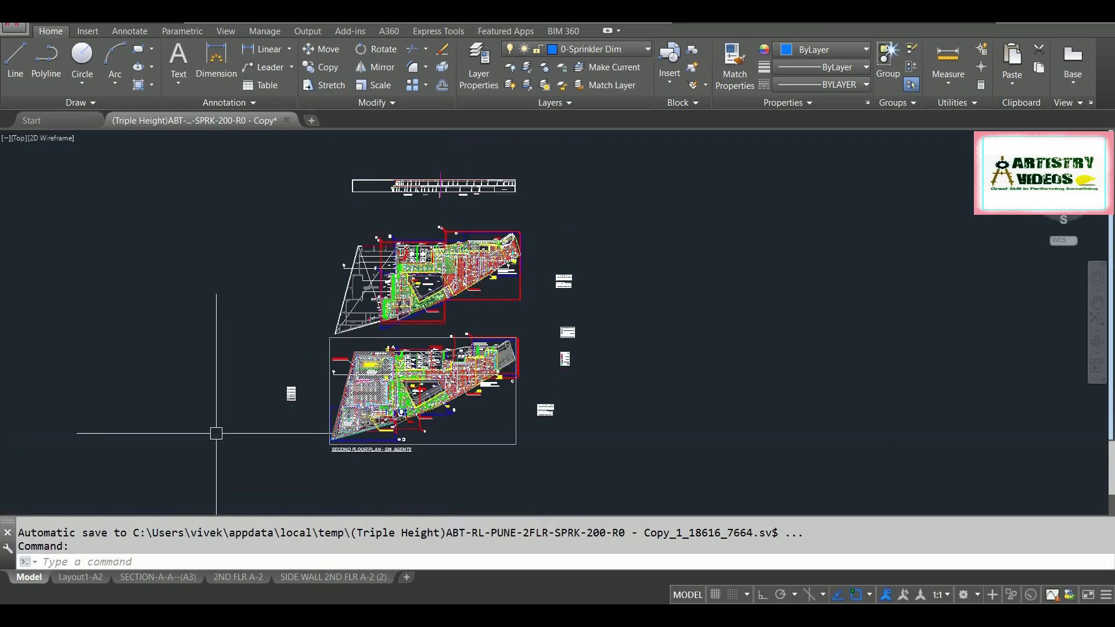
pyautogui.moveTo(224, 451); pyautogui.dragTo(311, 463, button='middle')
pyautogui.scroll(5, 301, 445)
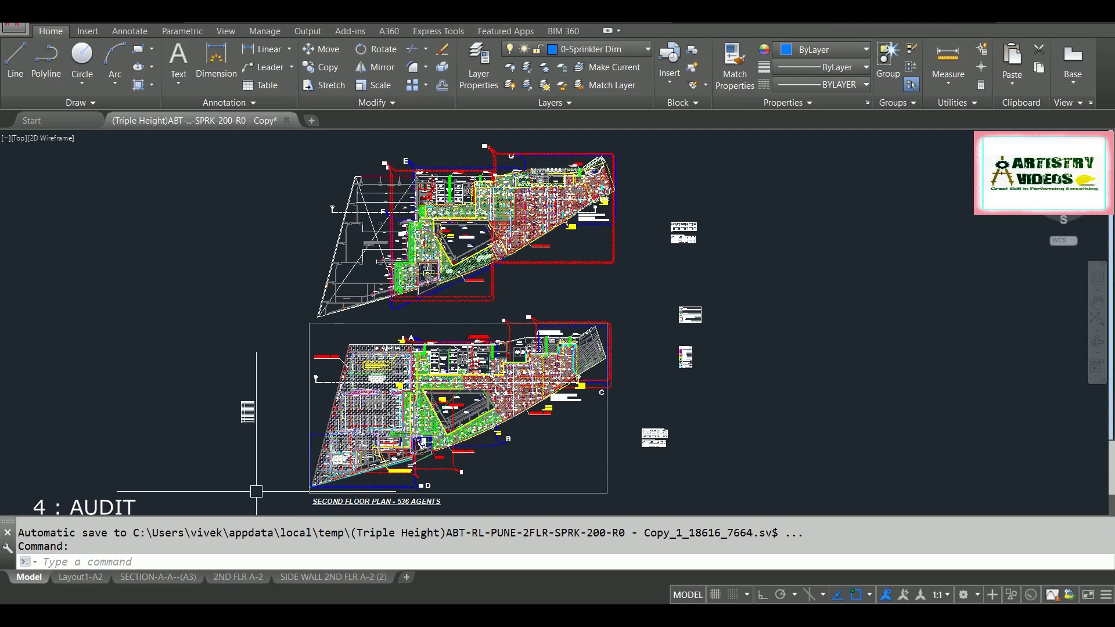
# Run AUDIT with error fixing on; it reports 0 errors found, 0 fixed
pyautogui.write('audit')
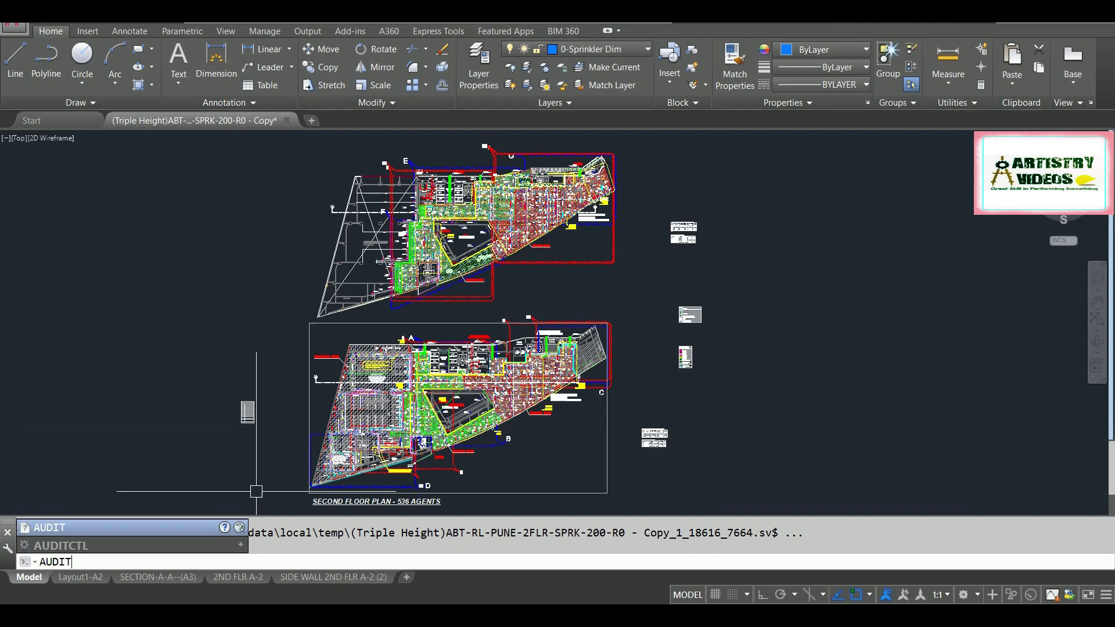
pyautogui.press('Return')
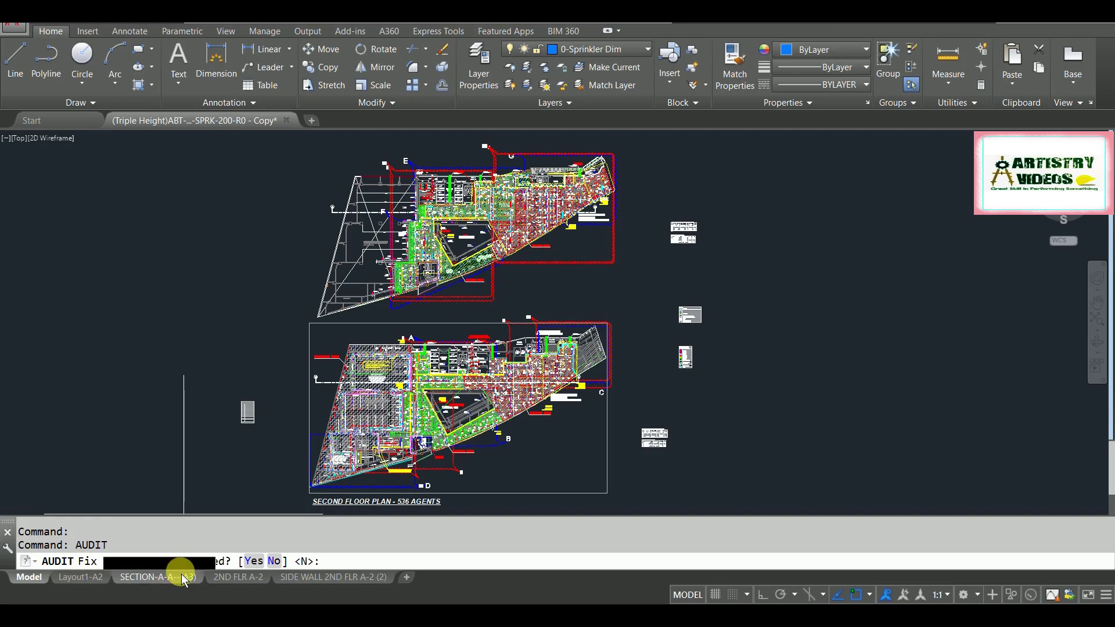
pyautogui.click(256, 561)
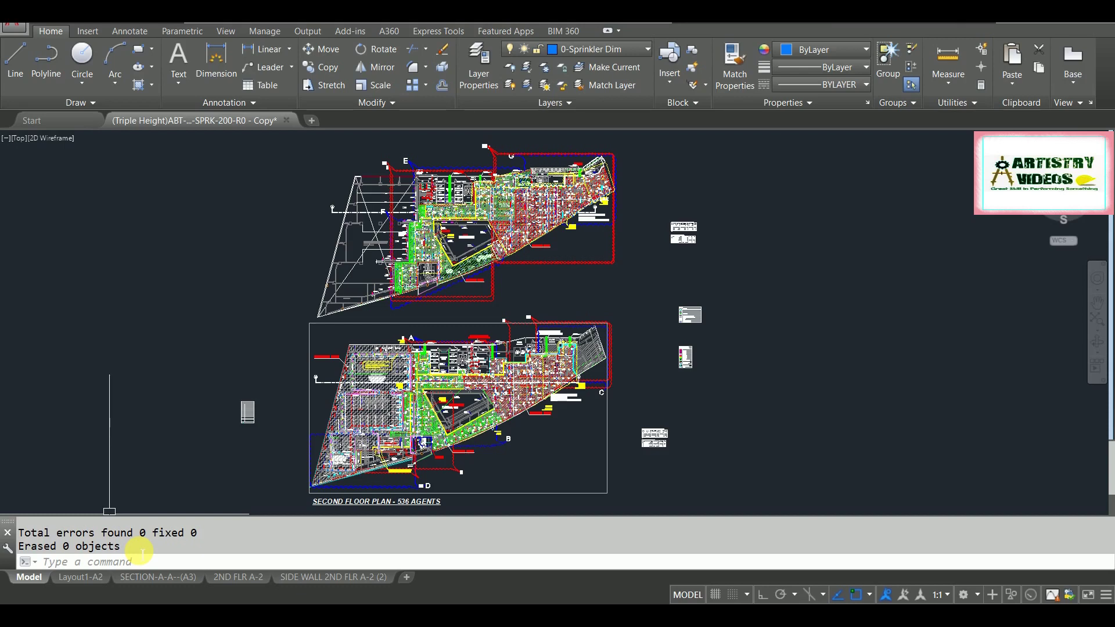
pyautogui.moveTo(152, 533); pyautogui.dragTo(219, 531)
pyautogui.click(211, 544)
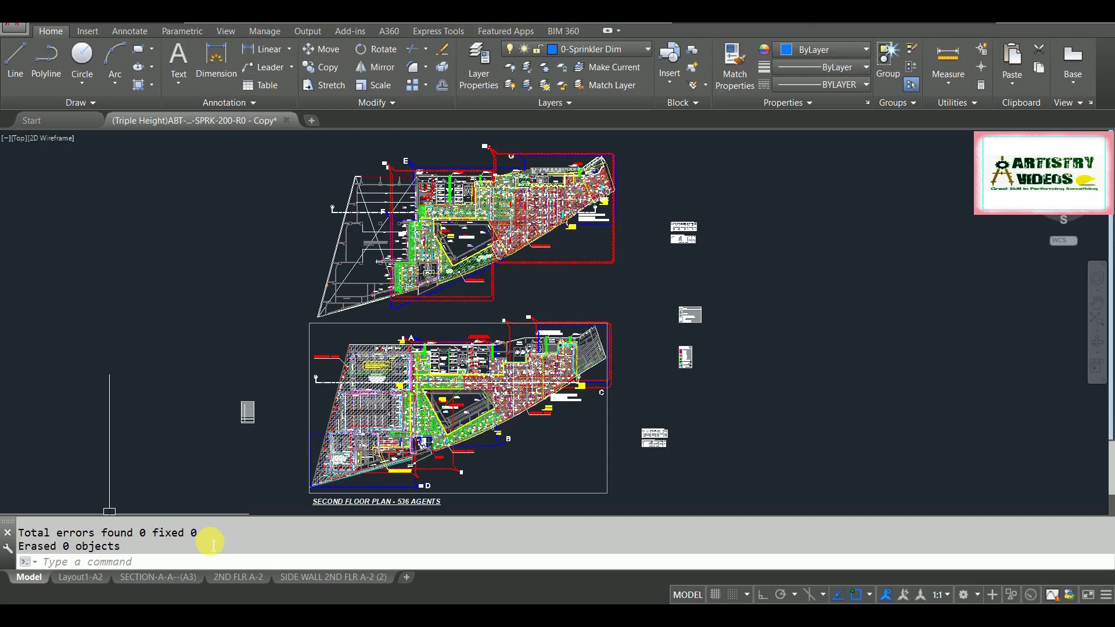
pyautogui.click(139, 441)
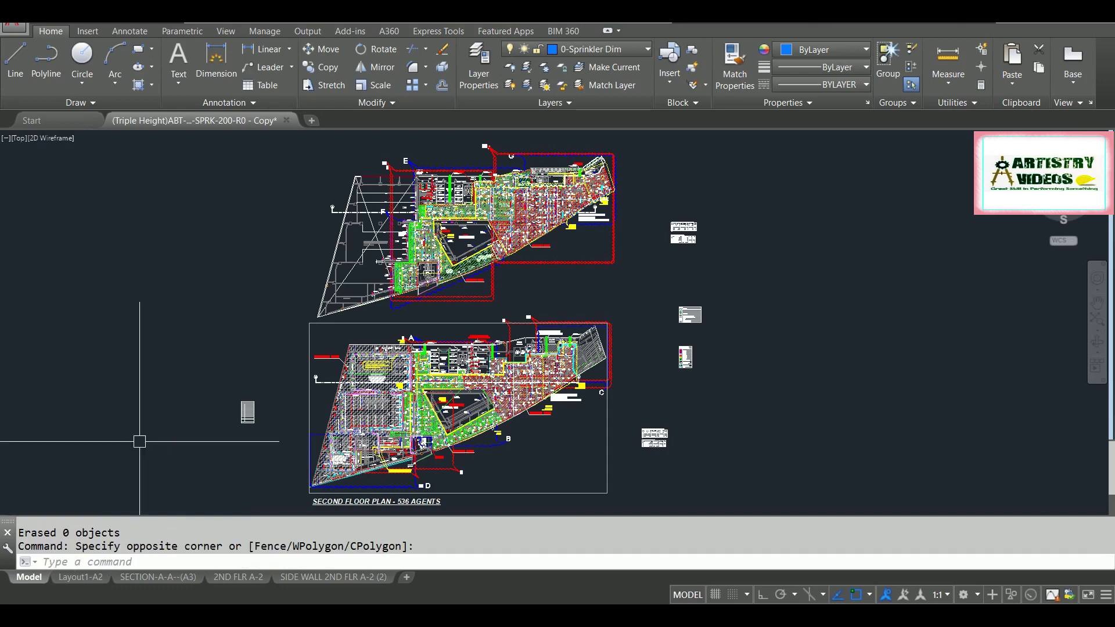
pyautogui.moveTo(208, 457); pyautogui.dragTo(181, 455, button='middle')
# Purge All unused items with Yes to All, including the unused block and empty text objects
pyautogui.write('pu')
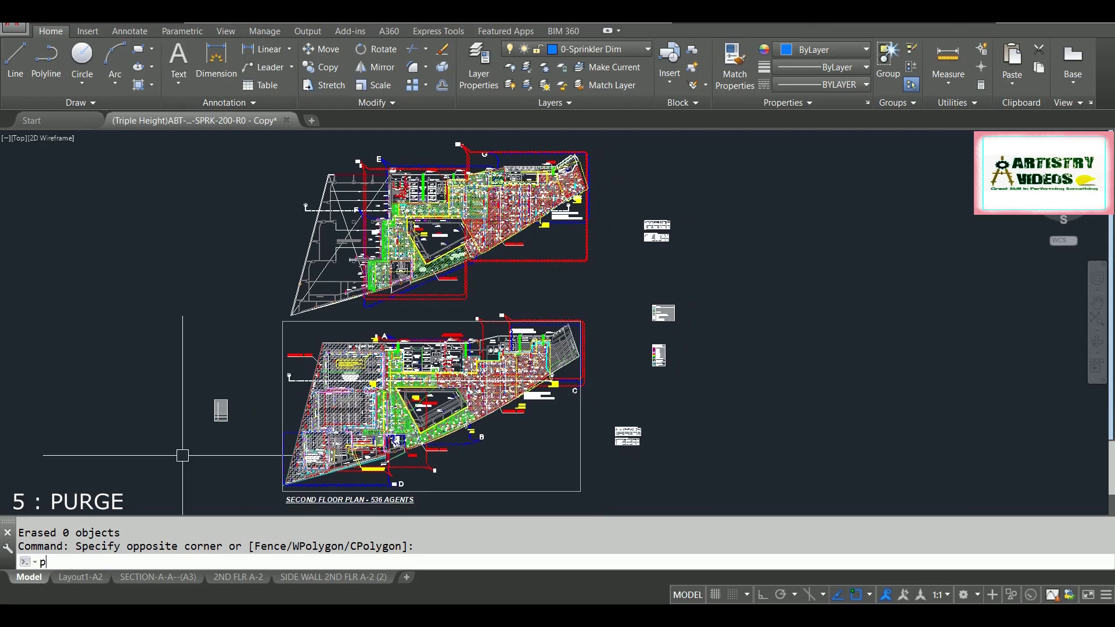
pyautogui.press('space')
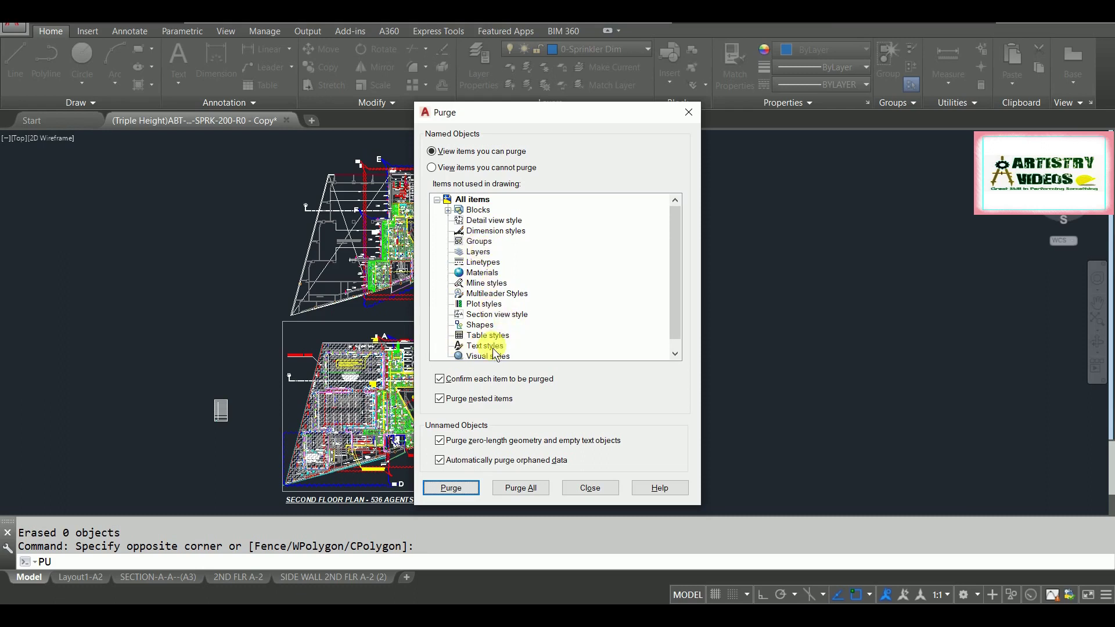
pyautogui.click(448, 210)
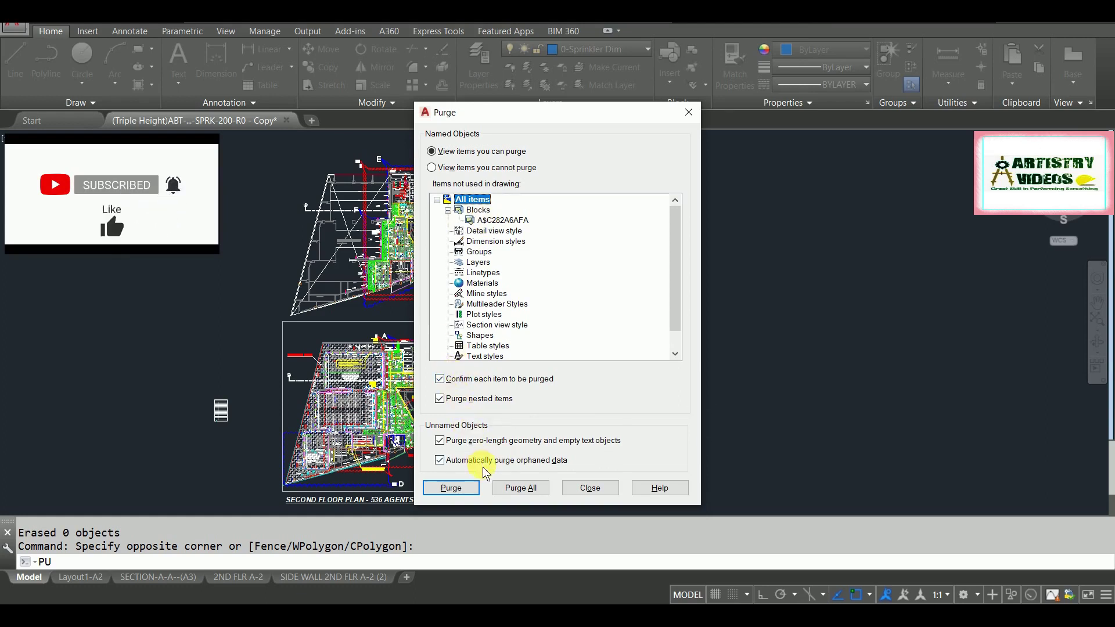
pyautogui.click(523, 493)
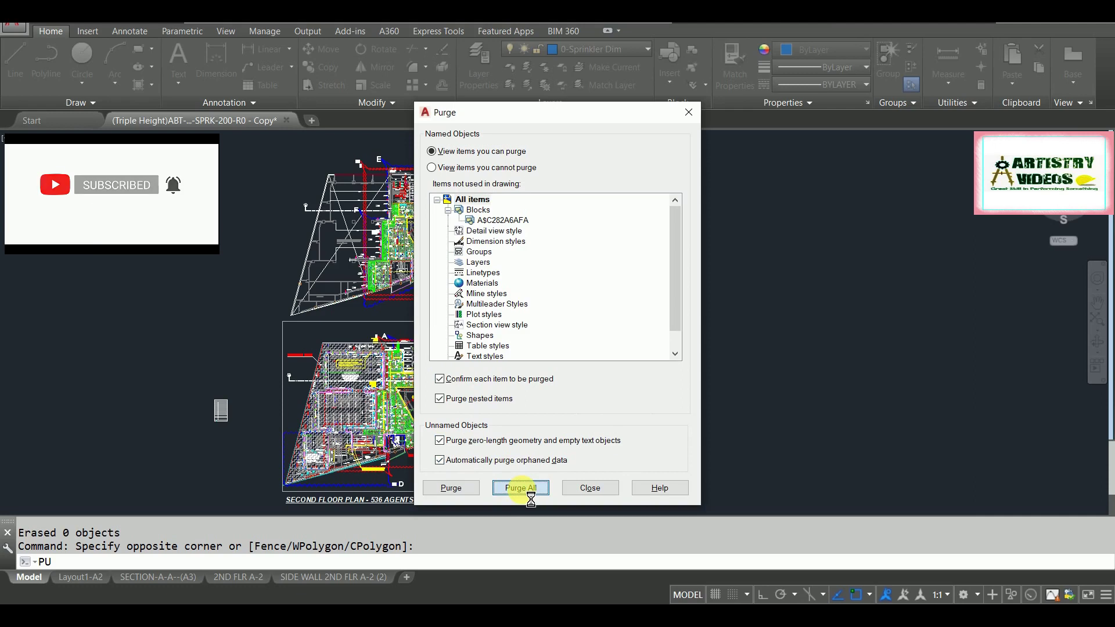
pyautogui.click(511, 336)
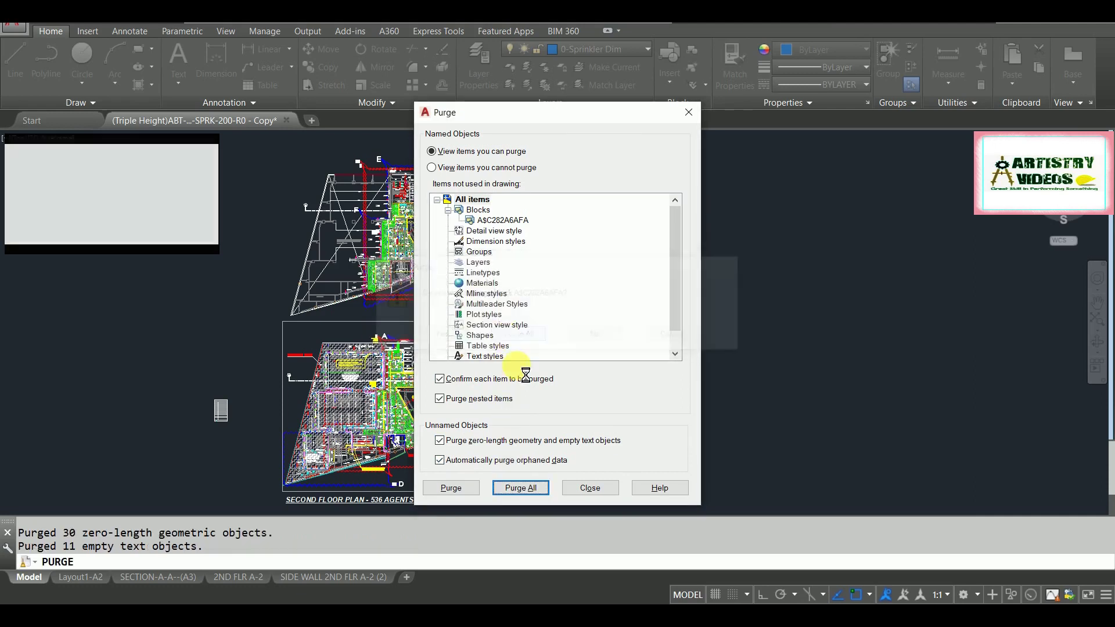
pyautogui.click(590, 491)
pyautogui.moveTo(524, 436); pyautogui.dragTo(519, 418, button='middle')
pyautogui.scroll(-4, 528, 429)
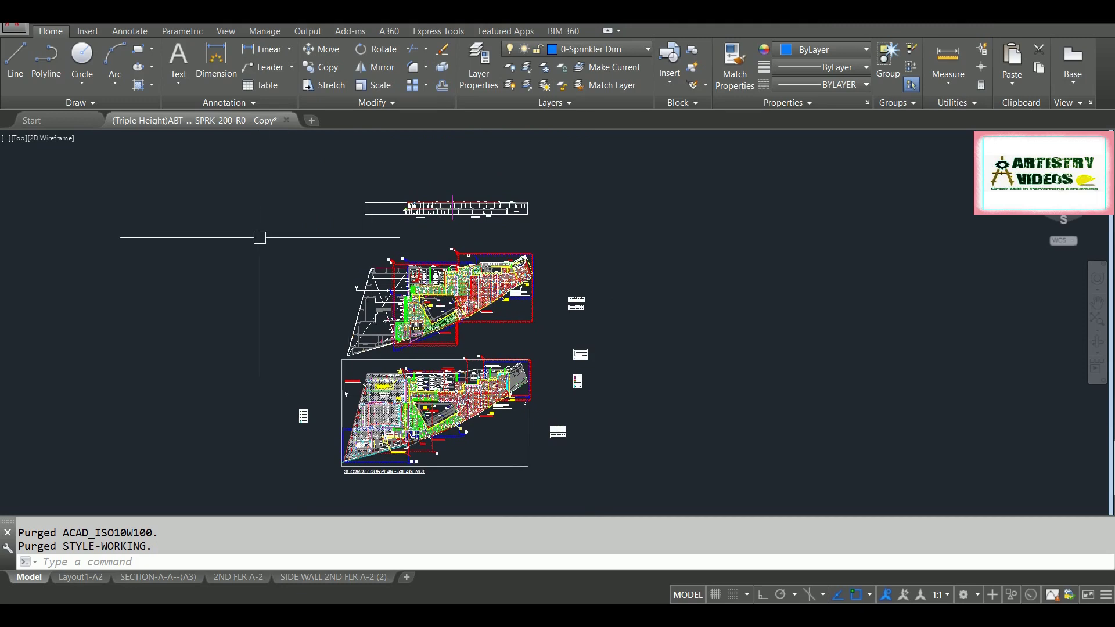
# In Options > Selection, change the Properties palette object limit from 25000 to 0 and apply
pyautogui.write('OP')
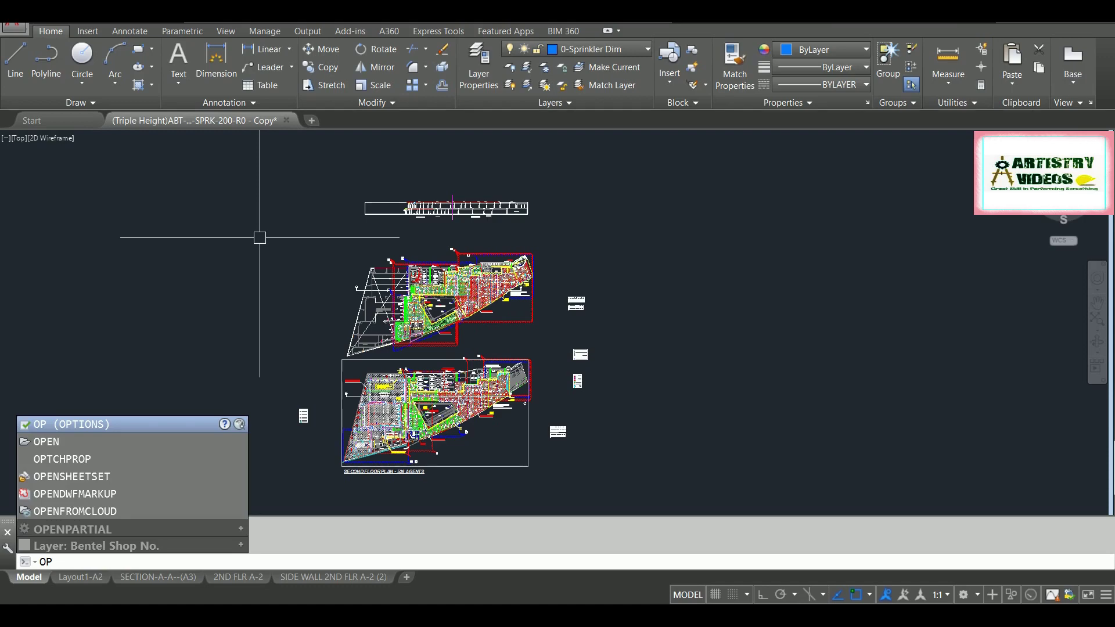
pyautogui.press('Return')
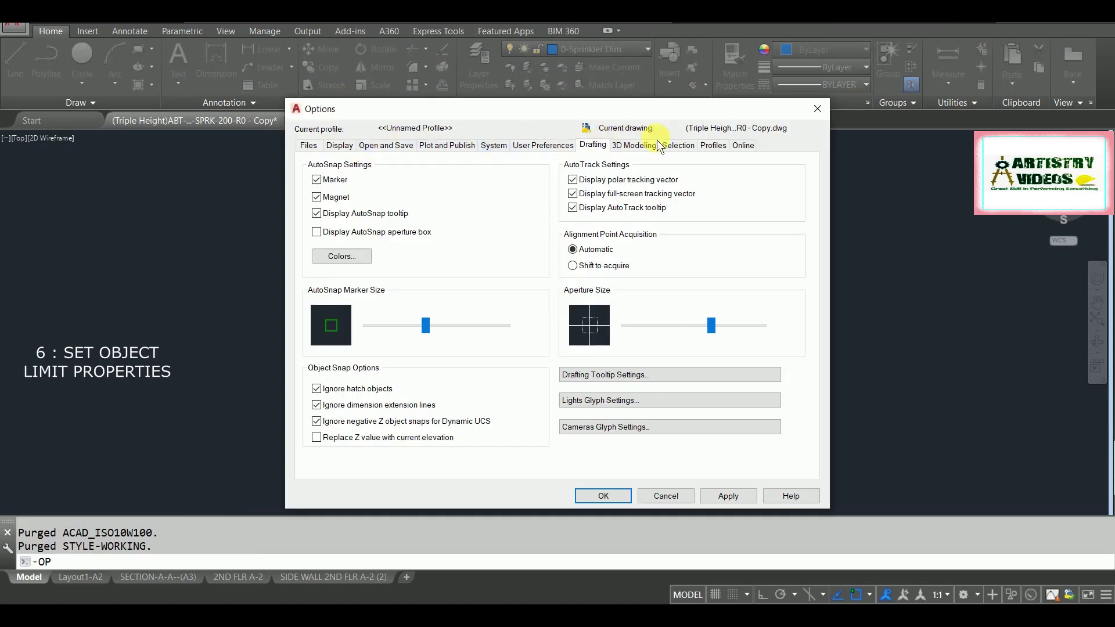
pyautogui.click(680, 147)
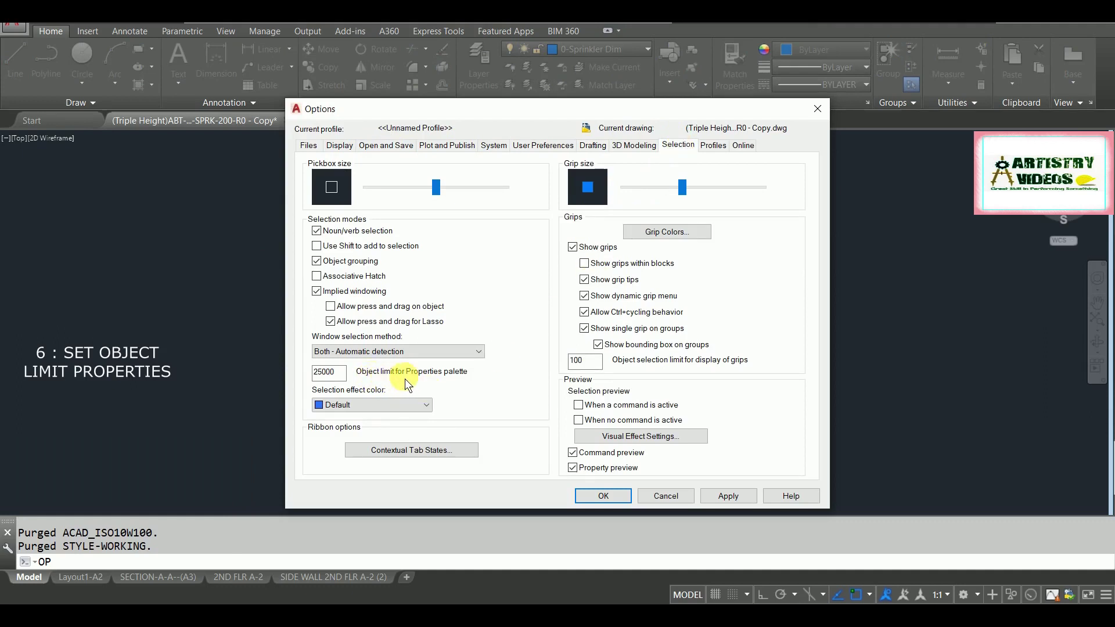
pyautogui.click(345, 375)
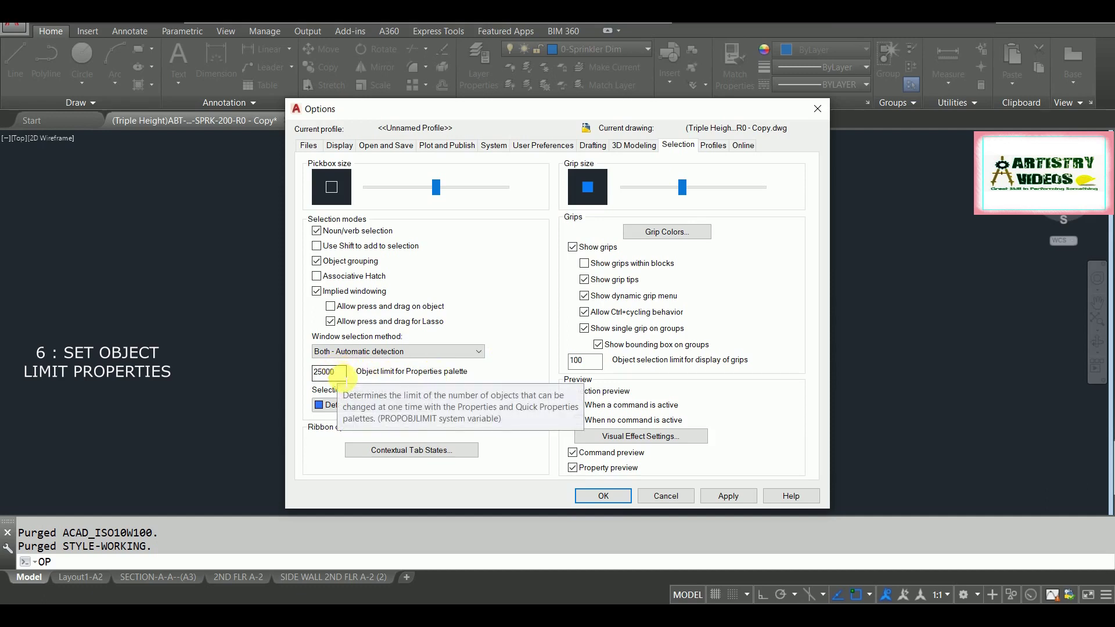
pyautogui.moveTo(342, 375); pyautogui.dragTo(307, 385)
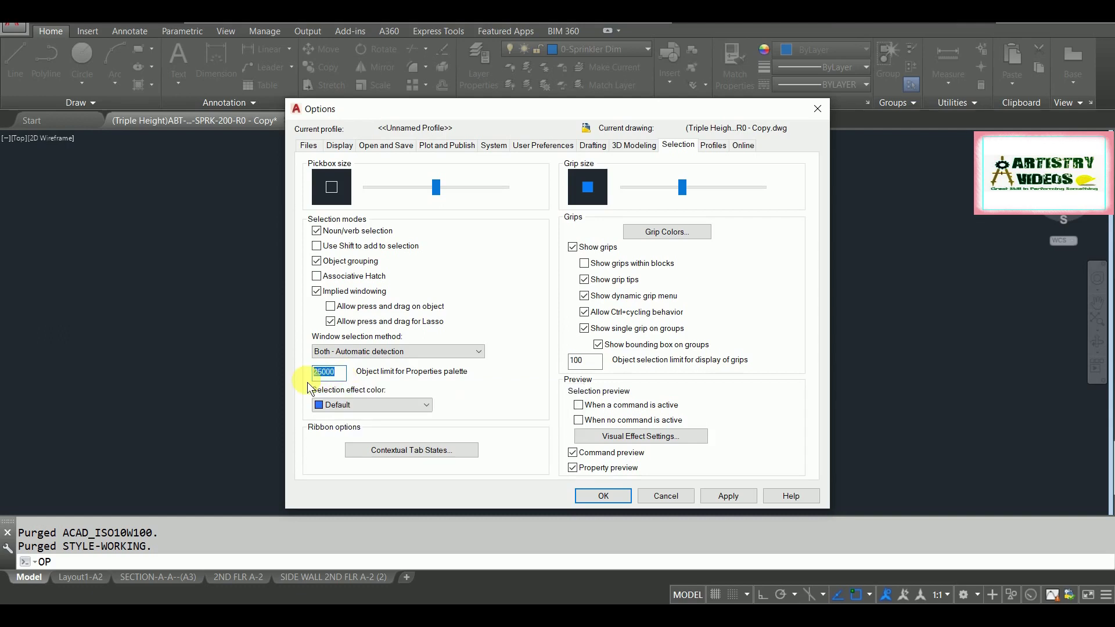
pyautogui.write('0')
pyautogui.click(727, 495)
pyautogui.click(614, 496)
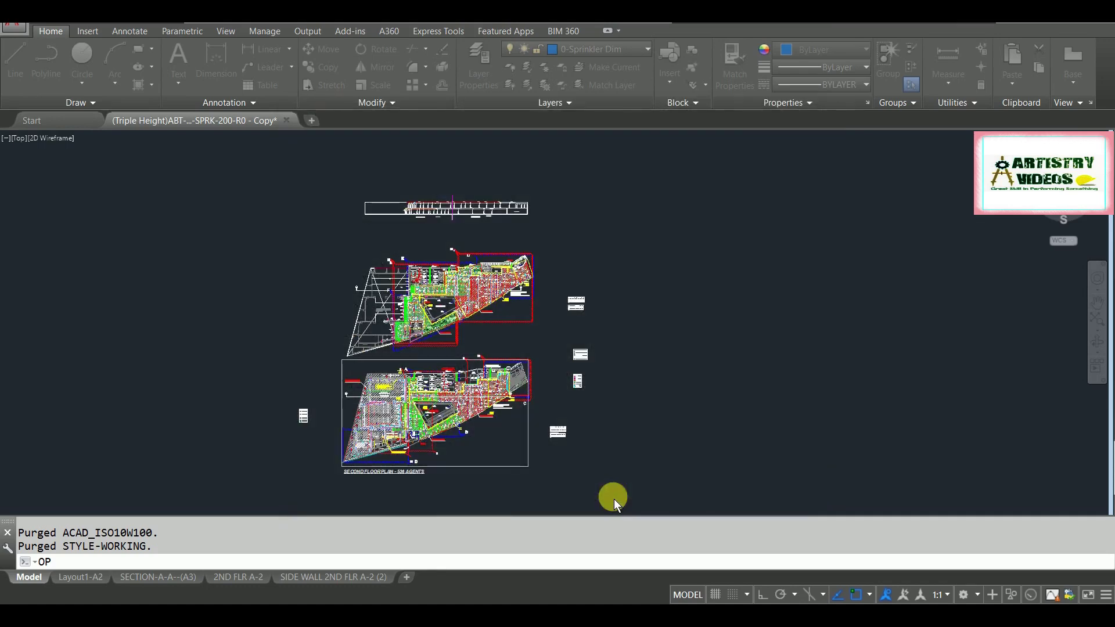
pyautogui.click(581, 470)
pyautogui.click(468, 373)
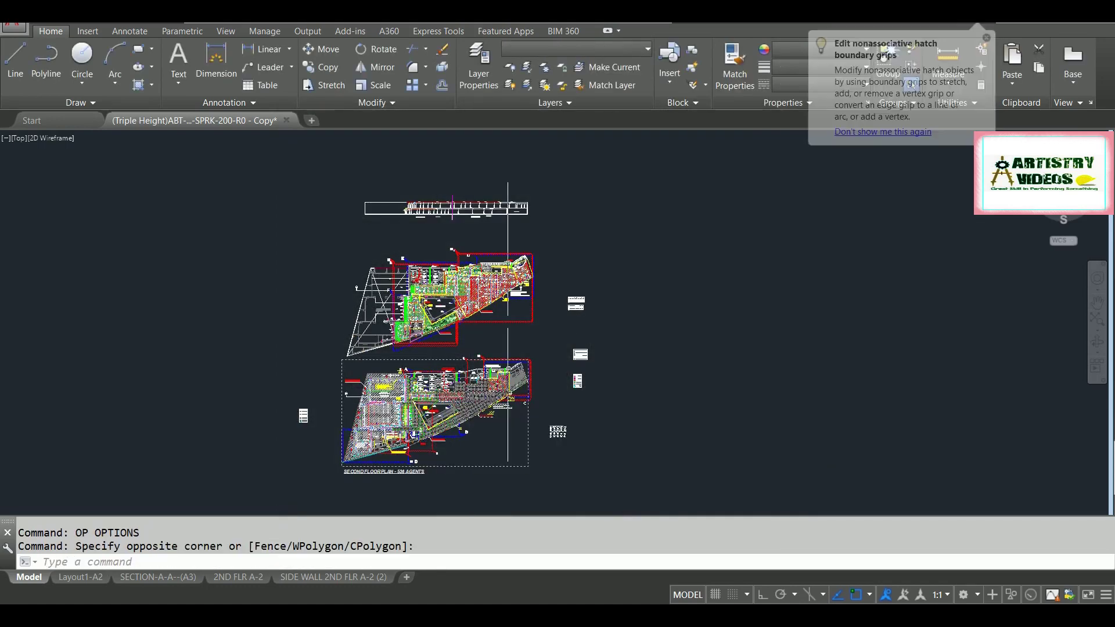
pyautogui.scroll(2, 510, 230)
pyautogui.click(510, 231)
pyautogui.press('Escape')
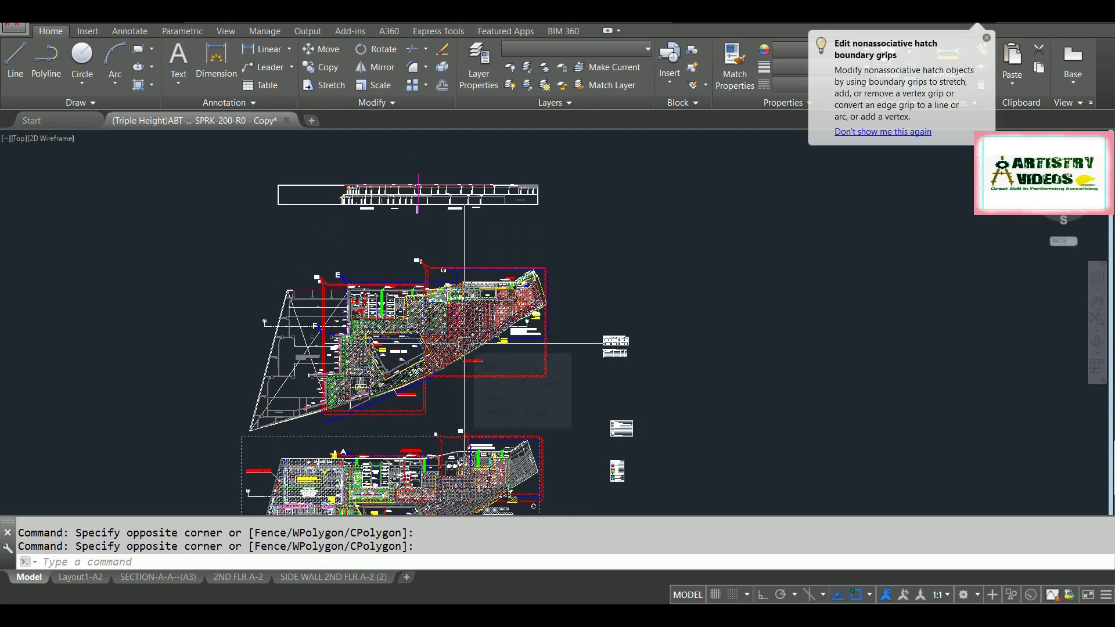
pyautogui.scroll(-1, 581, 166)
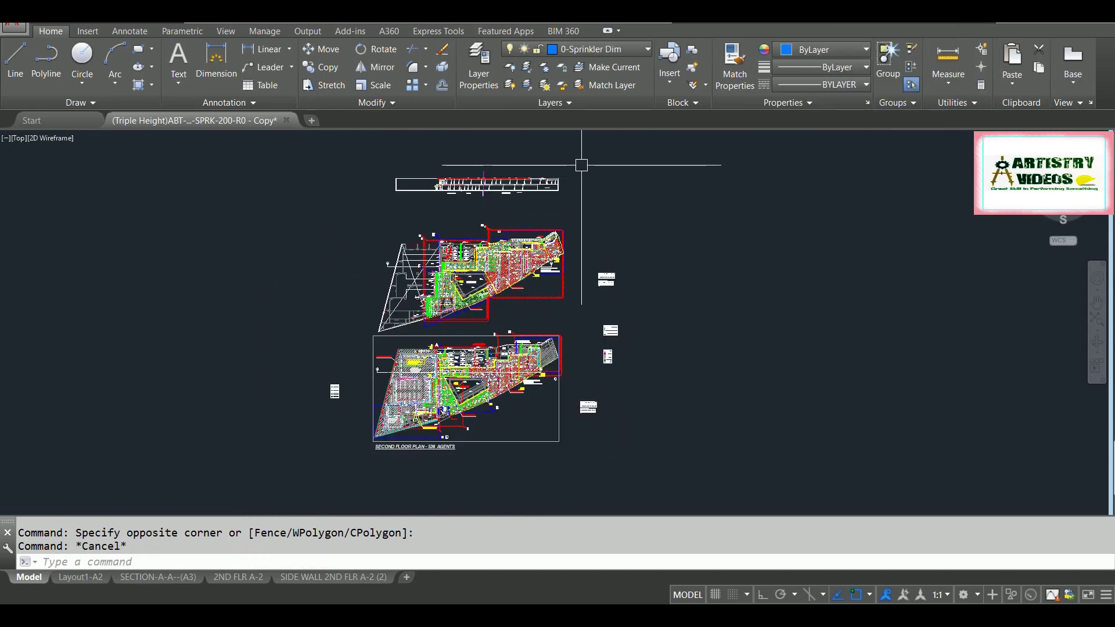
pyautogui.scroll(1, 581, 166)
pyautogui.write('re')
pyautogui.press('Return')
pyautogui.scroll(-2, 494, 320)
pyautogui.scroll(2, 499, 325)
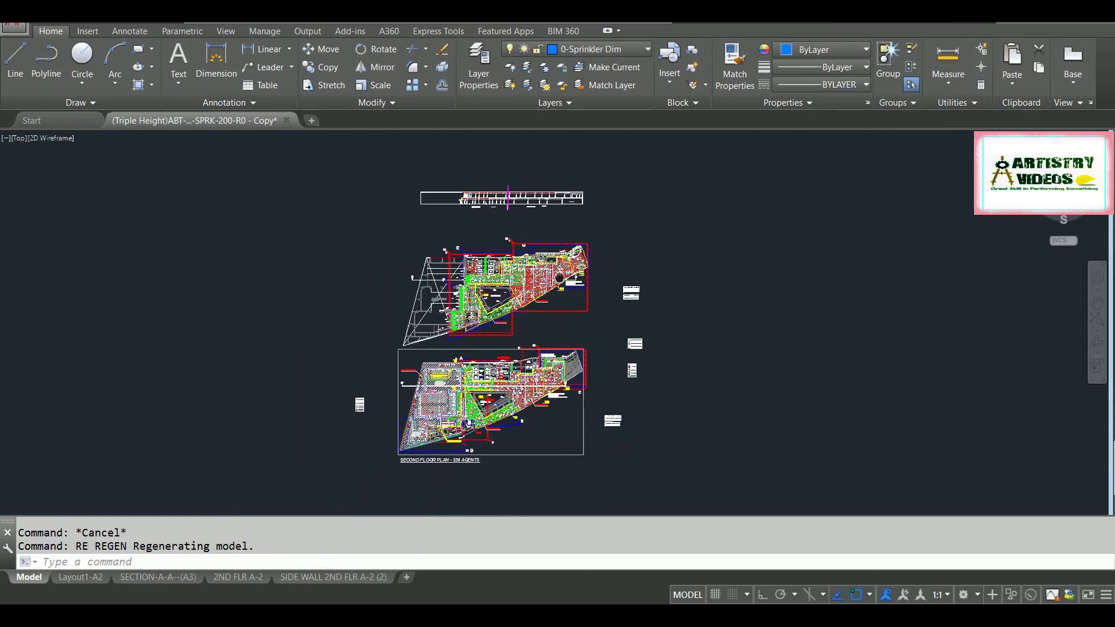
pyautogui.scroll(3, 546, 284)
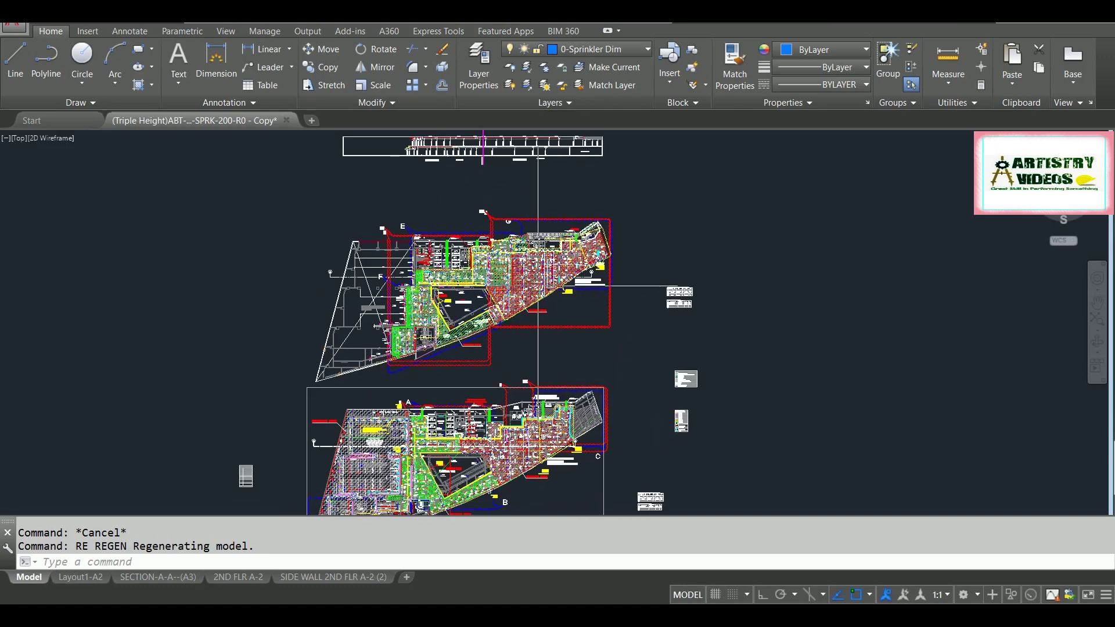
pyautogui.scroll(-2, 499, 321)
pyautogui.moveTo(371, 278); pyautogui.dragTo(361, 285, button='middle')
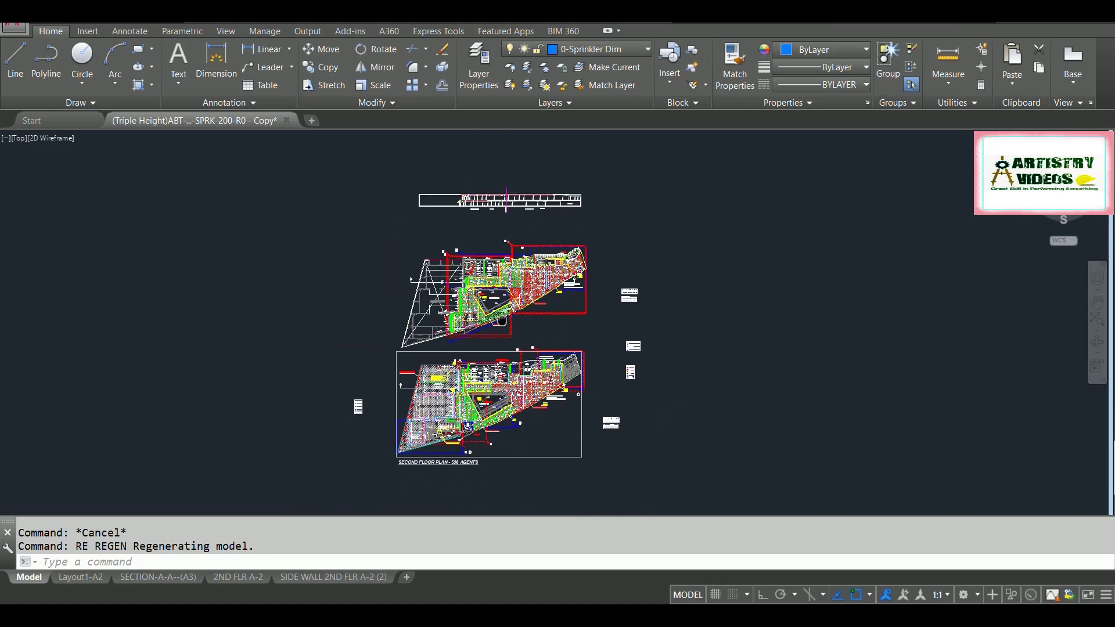